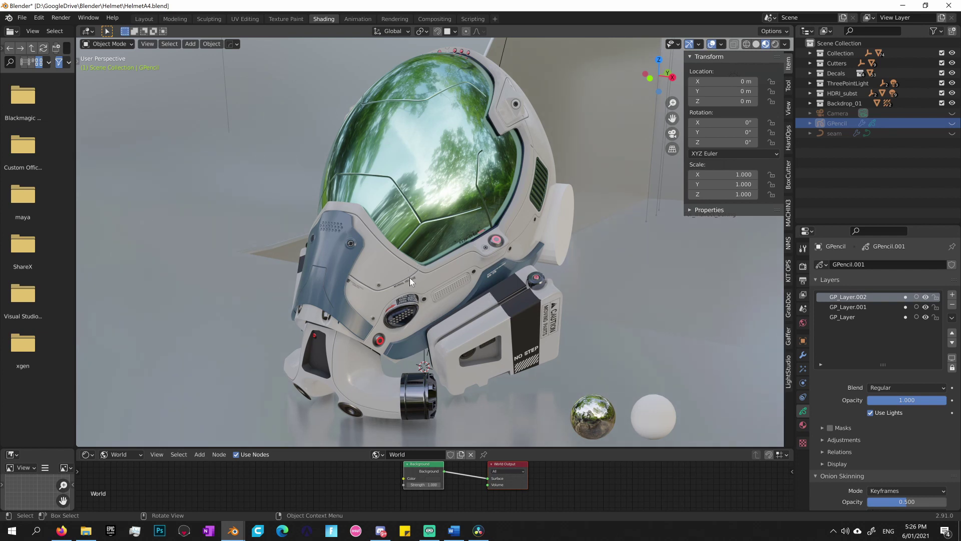
- Unhide the GPencil object in the Outliner to reveal its graffiti strip on the helmet's side panel
middle_drag(409, 277, 422, 249)
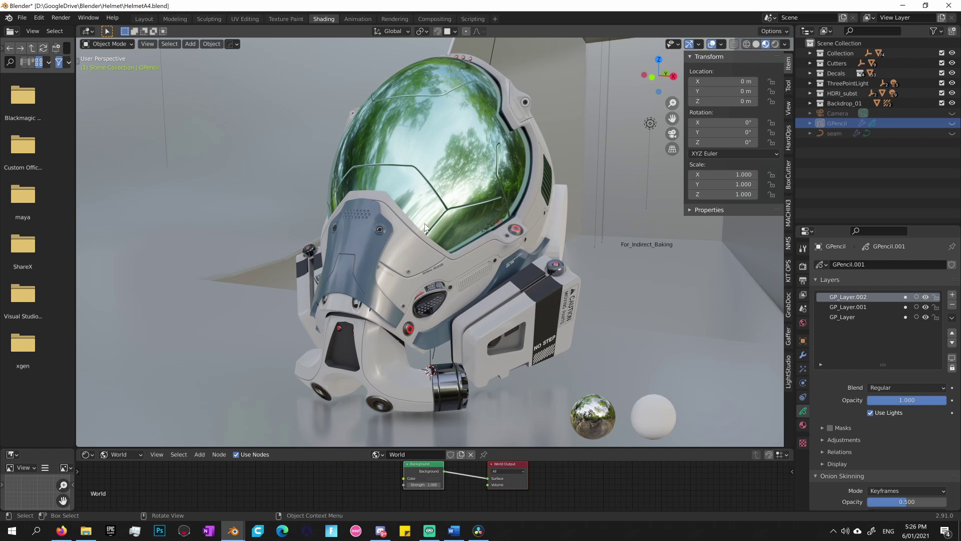
middle_drag(467, 241, 463, 236)
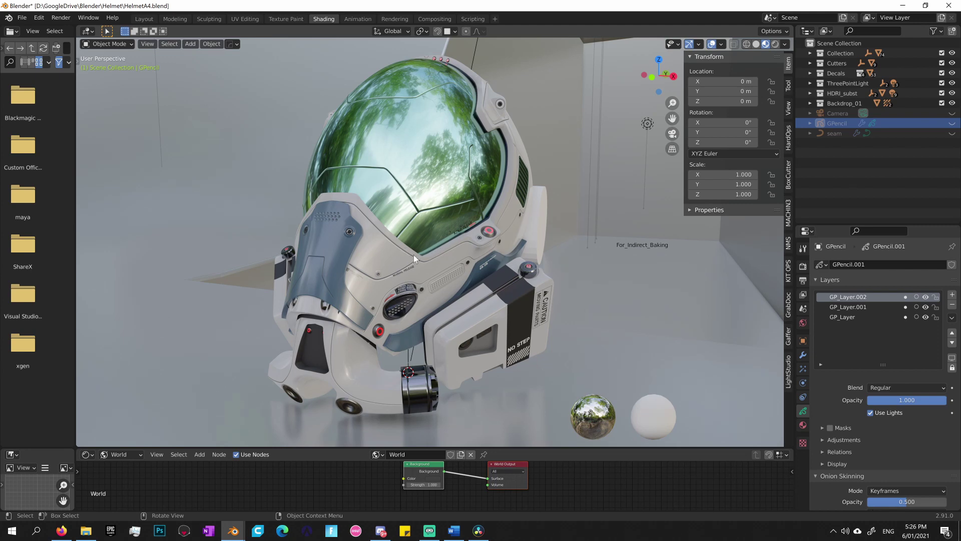
mouse_move(413, 254)
middle_down()
mouse_move(423, 246)
mouse_move(407, 251)
middle_up()
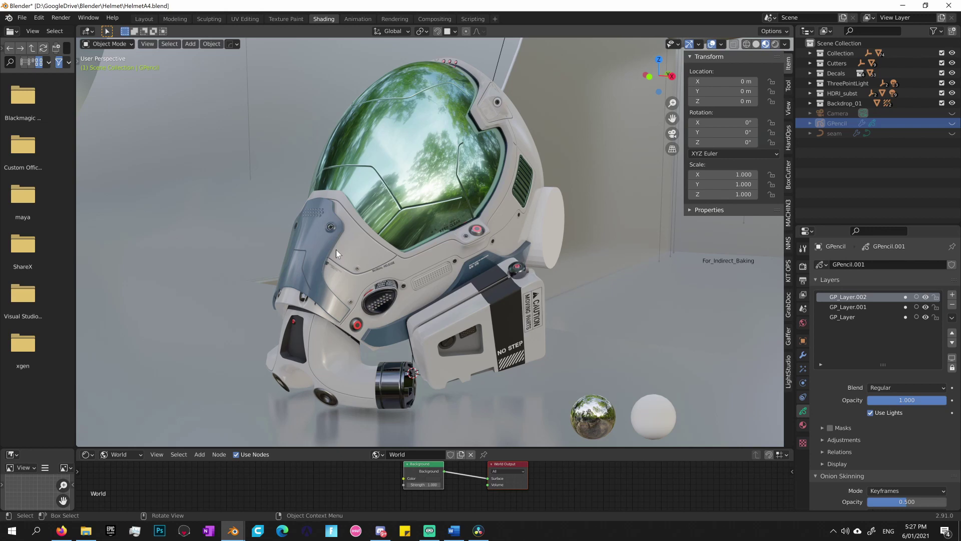
middle_drag(356, 238, 343, 238)
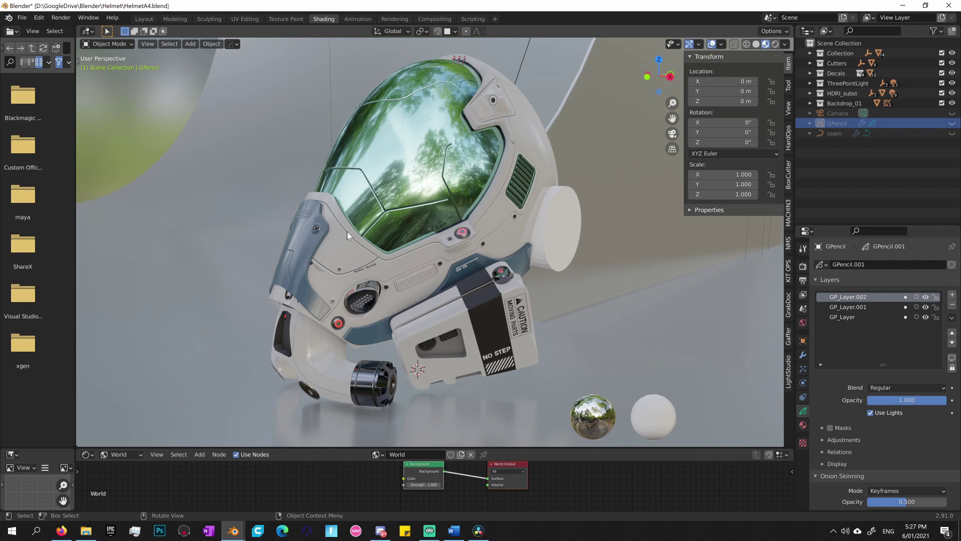
middle_drag(360, 243, 387, 246)
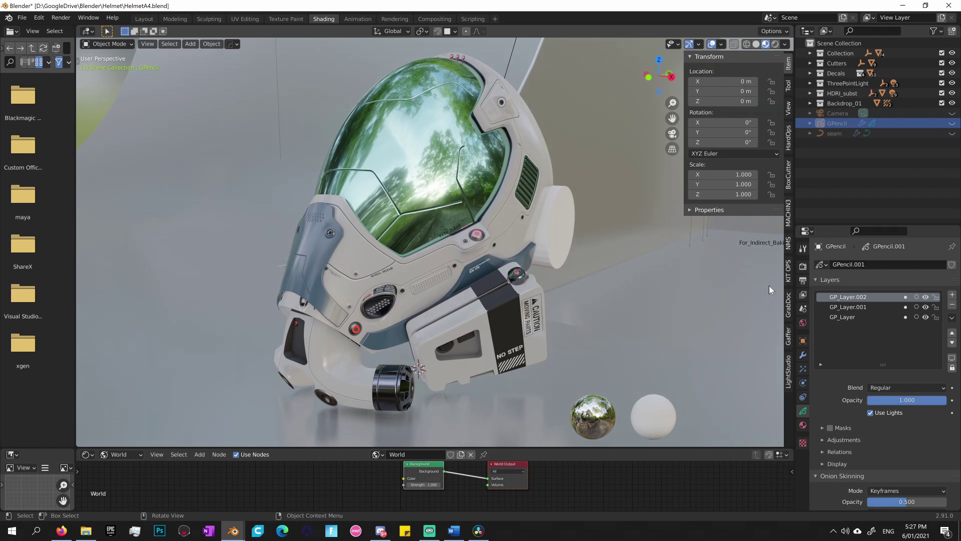
click(952, 123)
middle_drag(614, 279, 593, 283)
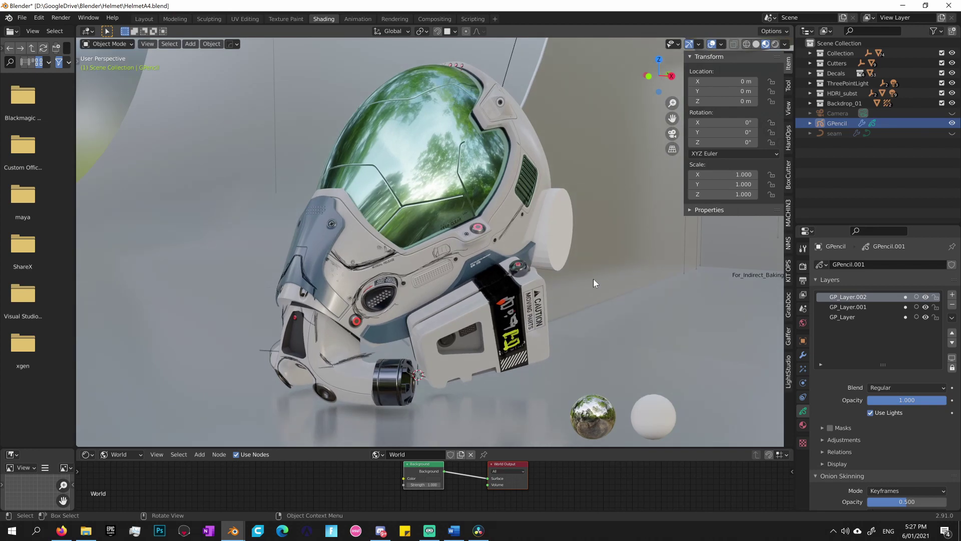
middle_drag(480, 281, 452, 286)
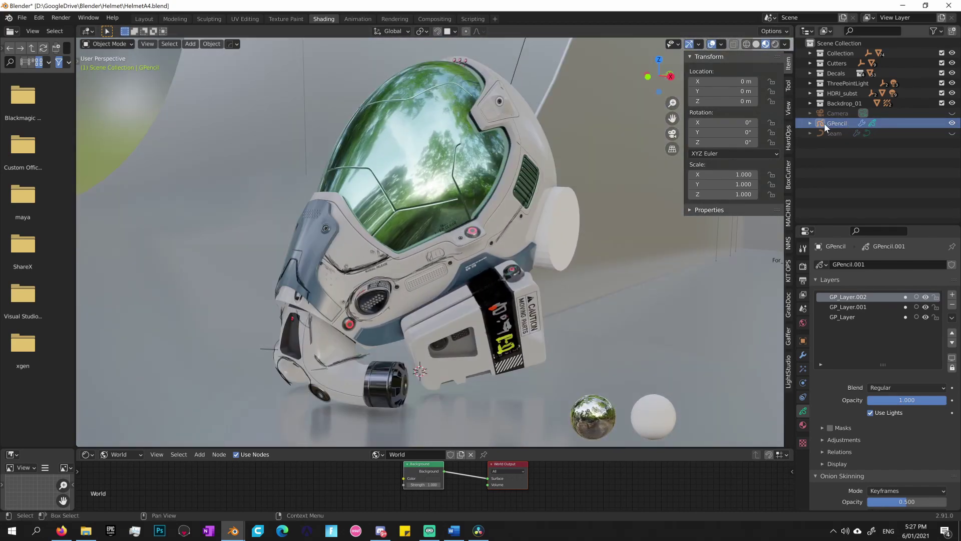
- Toggle the GPencil object and its three layers off and back on to locate the graffiti
click(952, 123)
click(952, 123)
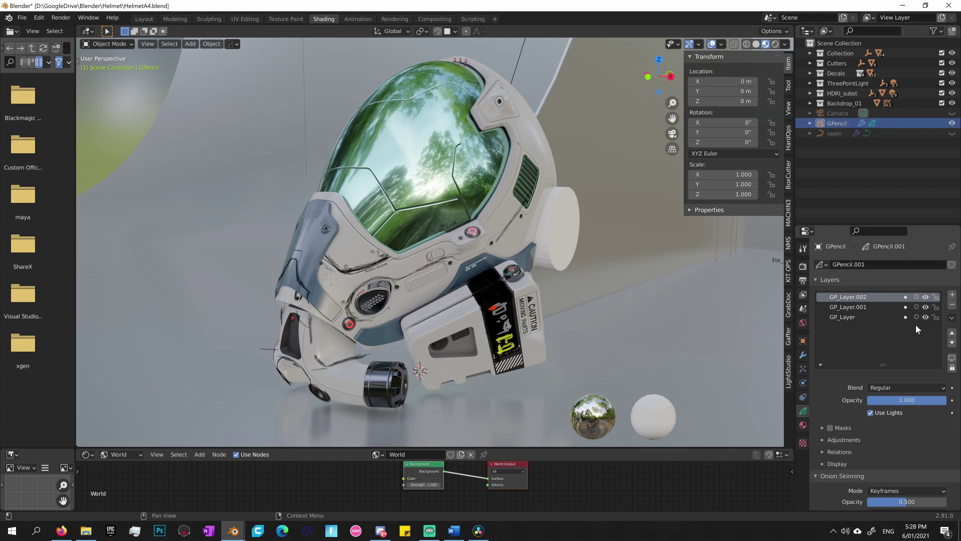
drag(926, 297, 924, 317)
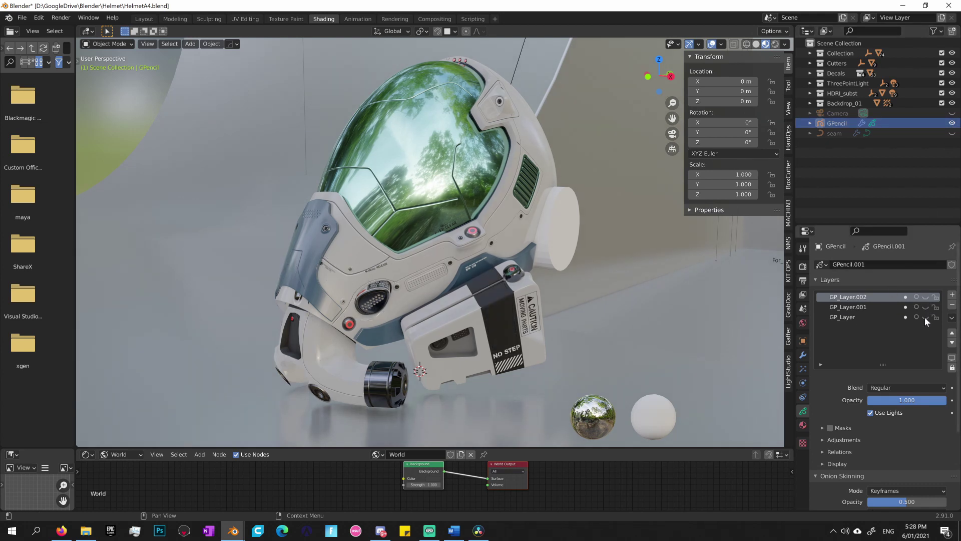
click(926, 316)
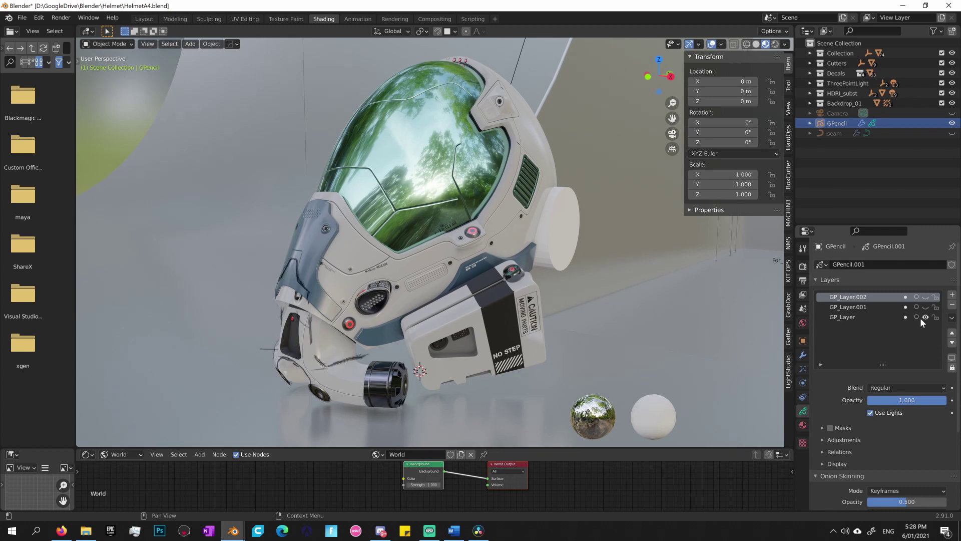
middle_drag(560, 343, 580, 323)
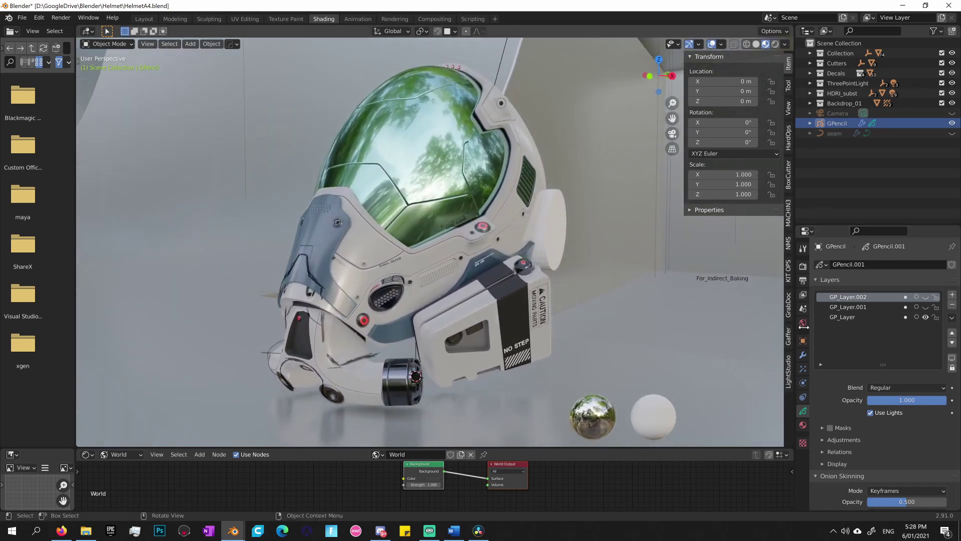
click(926, 307)
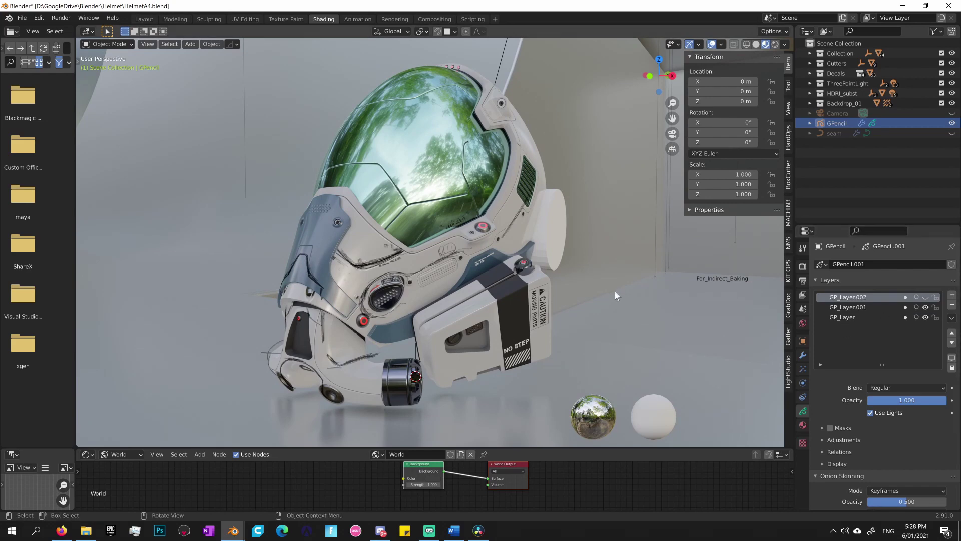
middle_drag(614, 291, 556, 299)
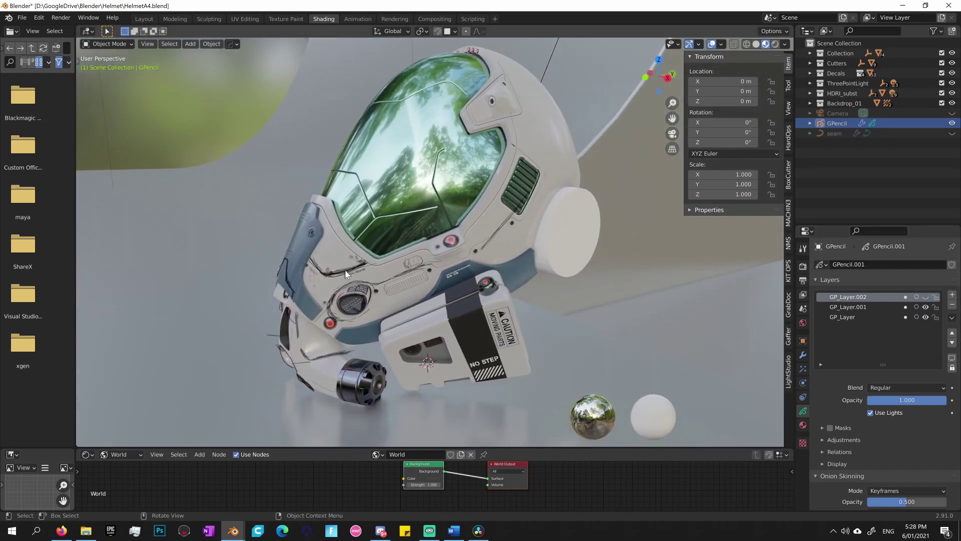
middle_drag(345, 269, 445, 309)
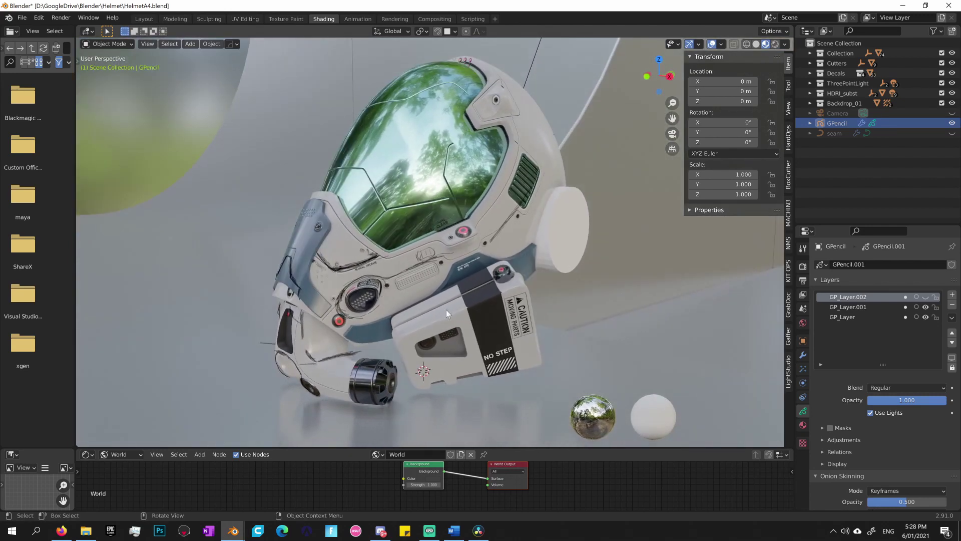
click(925, 297)
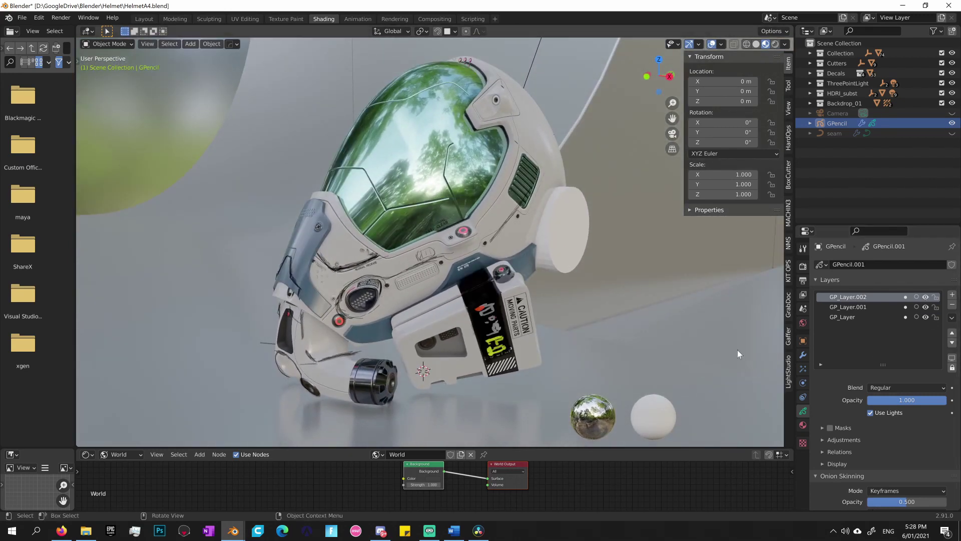
- Delete the GPencil graffiti object from the scene
mouse_move(737, 350)
middle_down()
mouse_move(657, 318)
mouse_move(687, 307)
middle_up()
middle_drag(477, 359, 525, 329)
key(Delete)
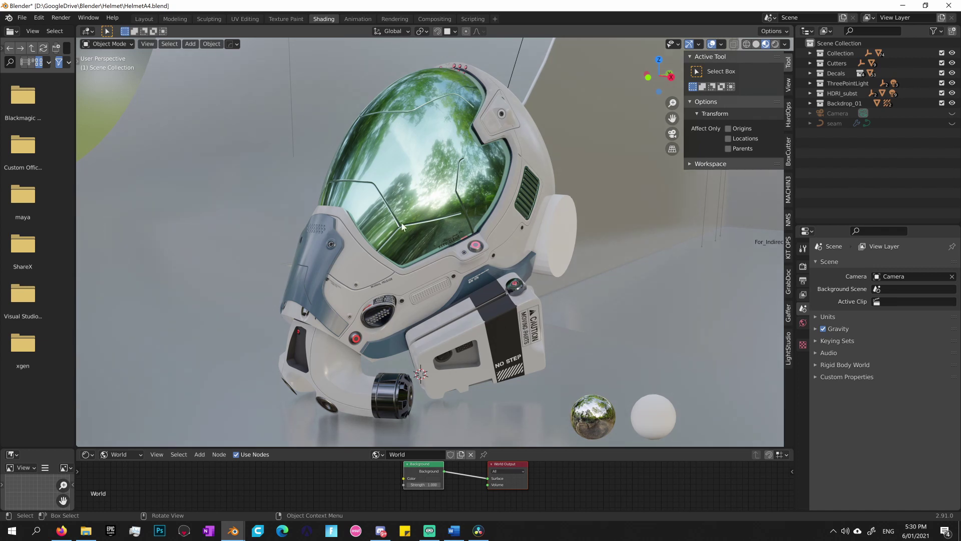
- Add a blank Grease Pencil object at the origin via Shift+A
middle_drag(395, 202, 400, 208)
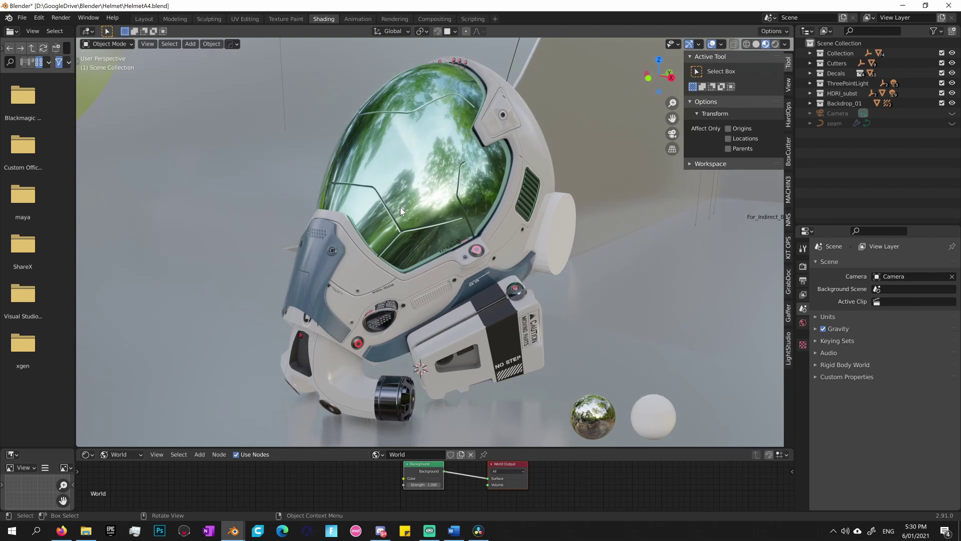
key(shift)
key(shift+a)
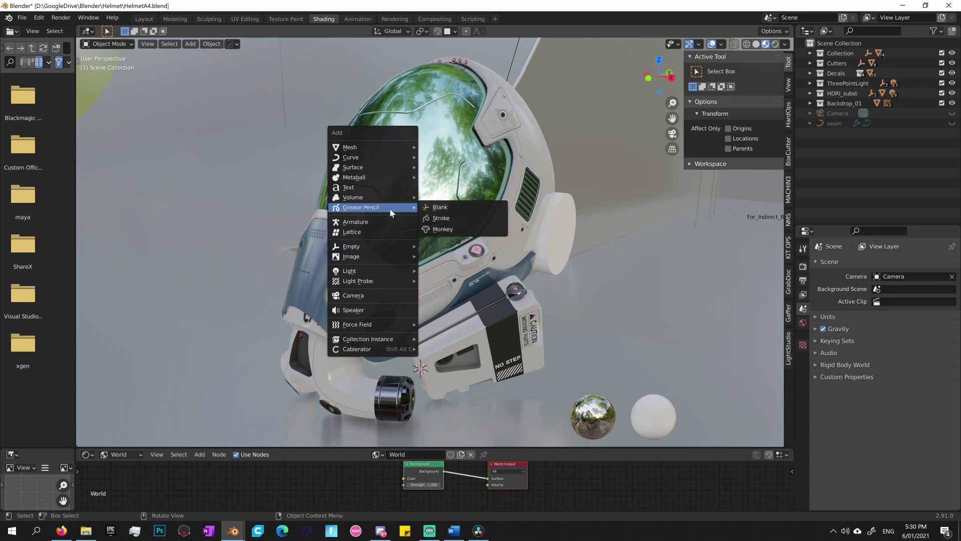
click(454, 208)
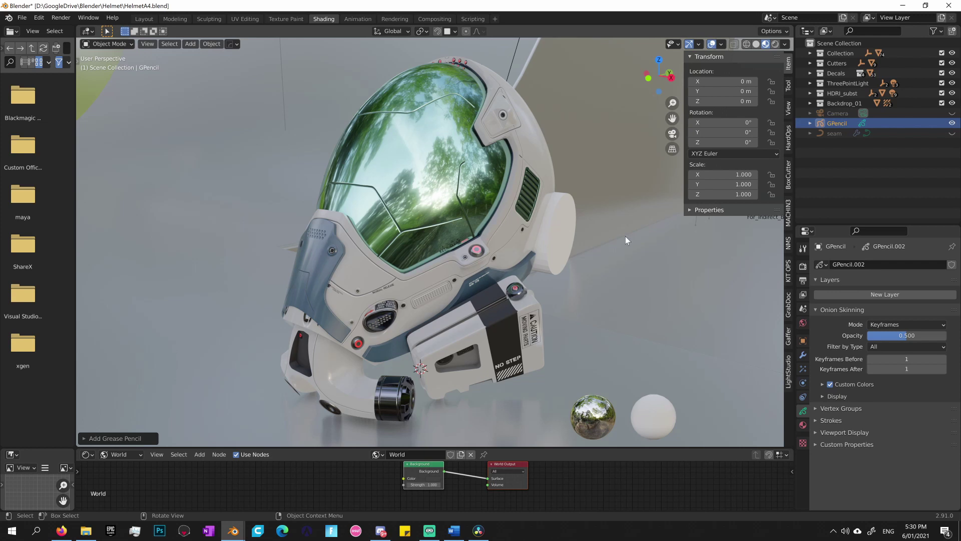
- Switch the new GPencil object into Draw mode
middle_drag(626, 237, 575, 247)
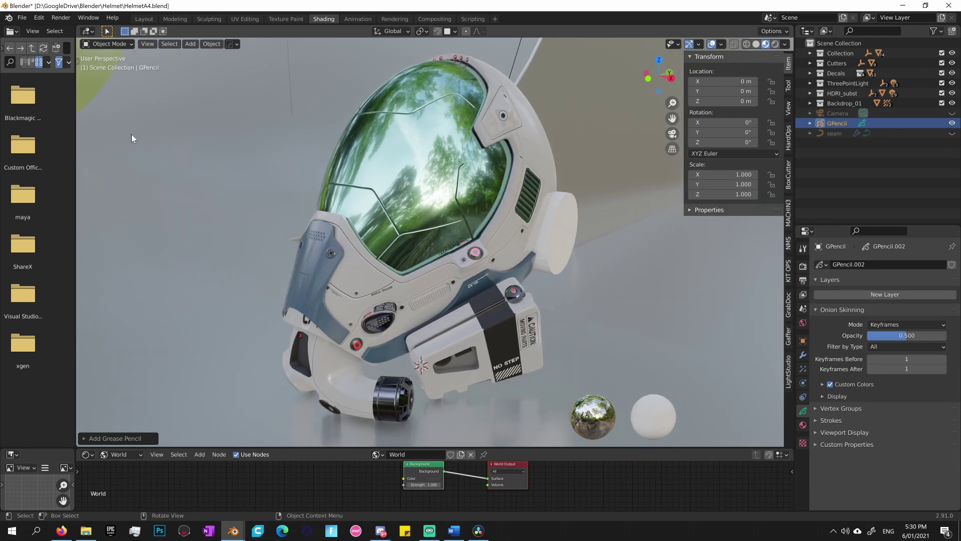
click(118, 43)
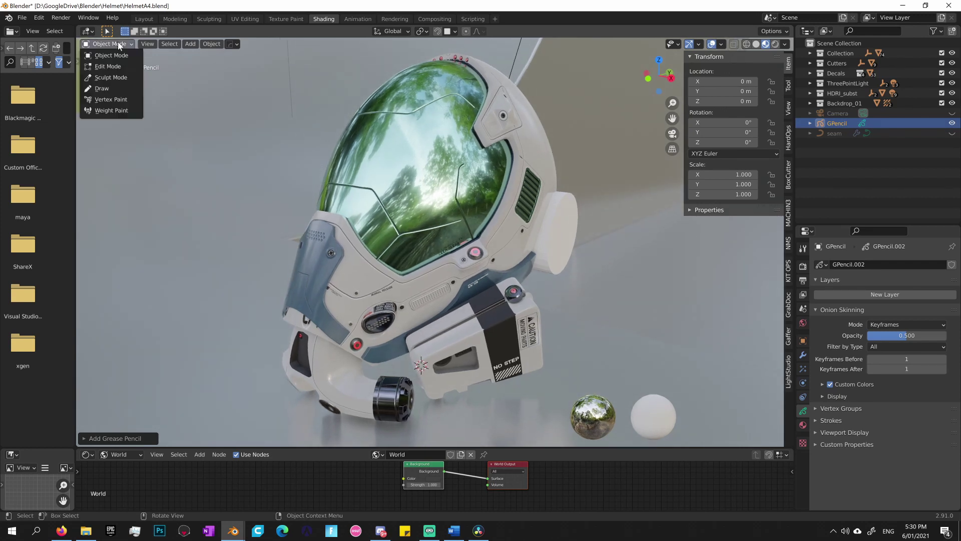
click(108, 88)
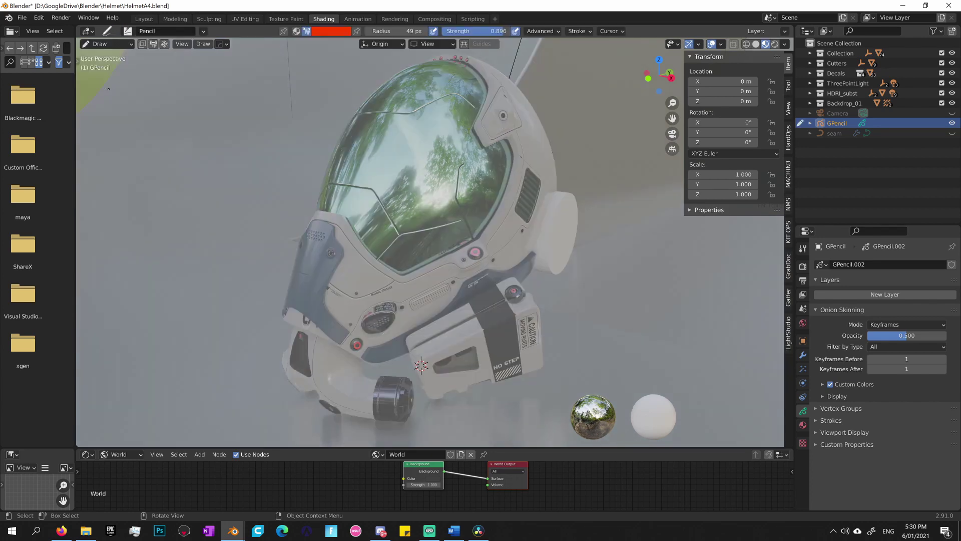
- Draw test strokes, including a red one, then undo them so the object has no layers
drag(399, 186, 411, 225)
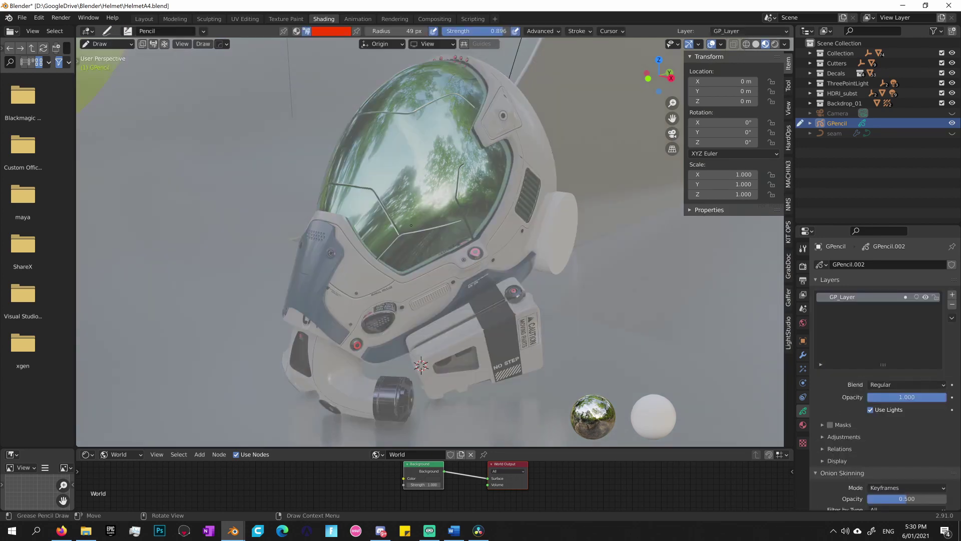
mouse_move(431, 240)
middle_down()
mouse_move(480, 190)
mouse_move(435, 236)
middle_up()
key(ctrl+z)
scroll(524, 215, down, 8)
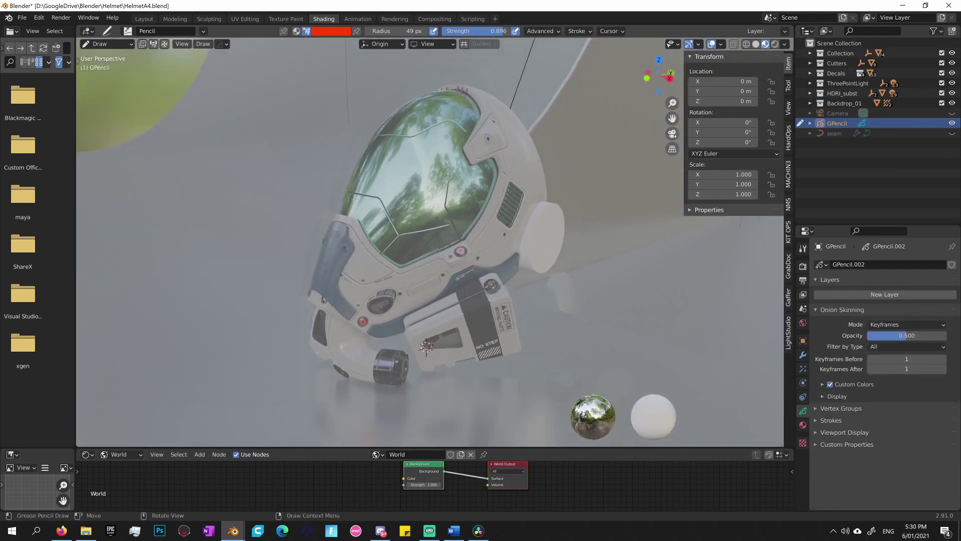
mouse_move(510, 176)
mouse_down()
mouse_move(534, 197)
mouse_move(524, 261)
mouse_move(570, 208)
mouse_move(628, 235)
mouse_up()
mouse_move(628, 235)
middle_down()
mouse_move(597, 258)
mouse_move(630, 241)
mouse_move(598, 237)
mouse_move(544, 255)
middle_up()
key(ctrl+z)
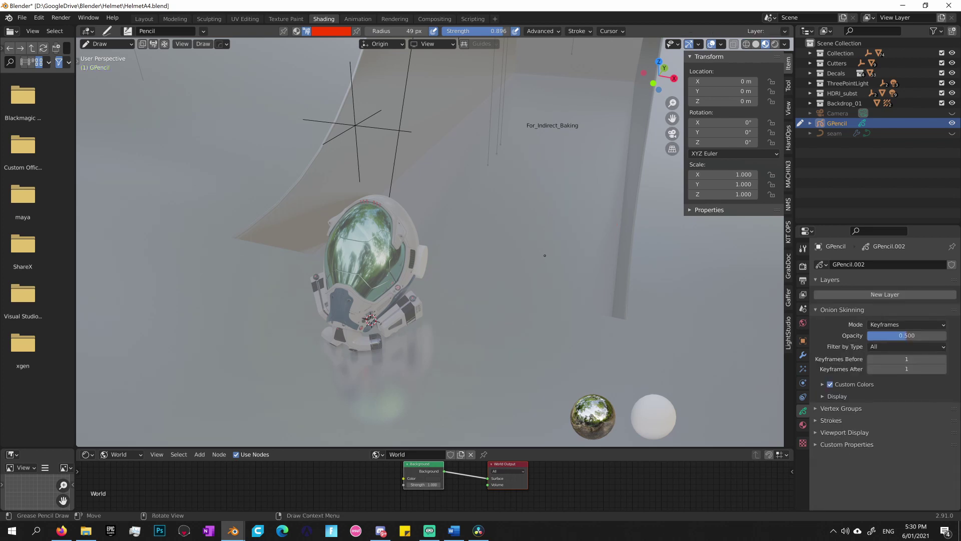
mouse_move(377, 248)
ctrl+middle_down()
mouse_move(395, 222)
mouse_move(380, 119)
ctrl+middle_up()
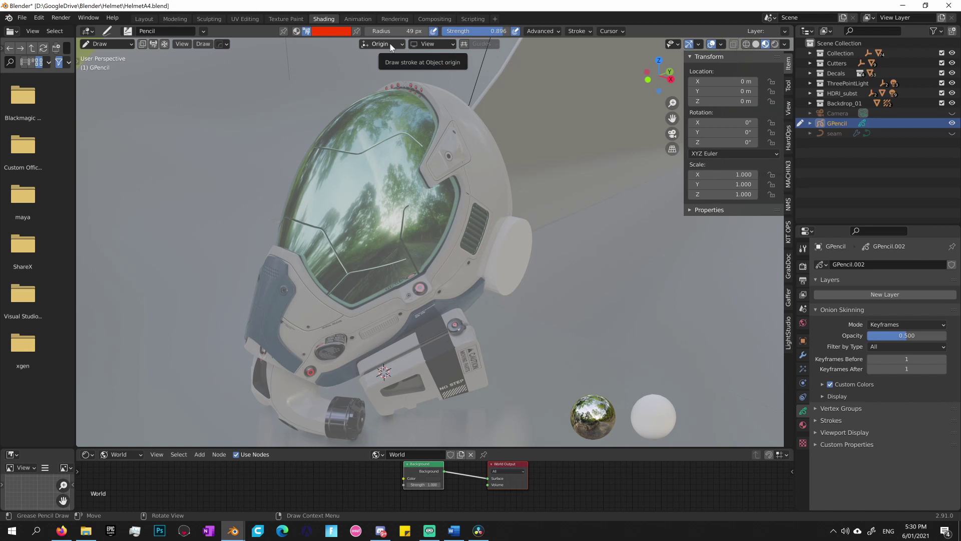
- Set grease-pencil stroke placement to Surface with an offset of 0
click(392, 46)
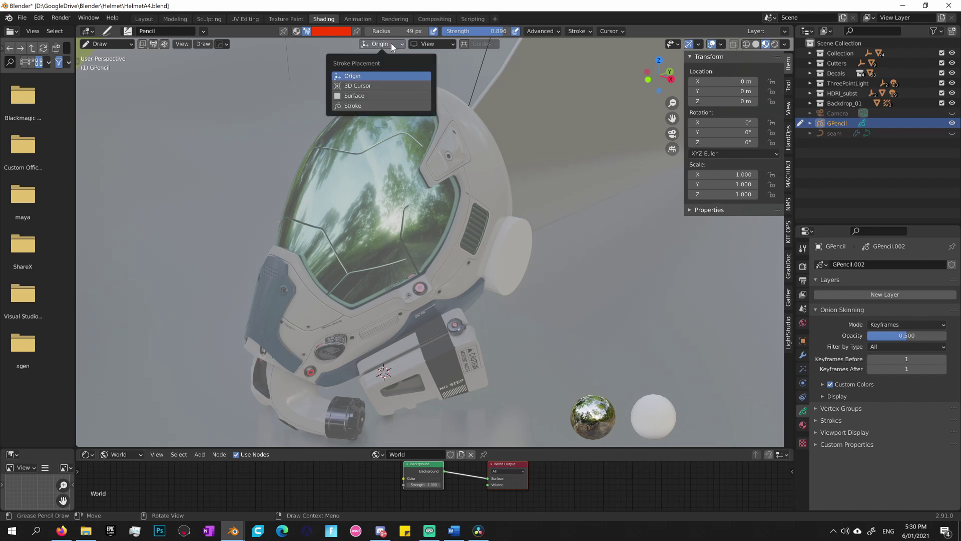
click(361, 97)
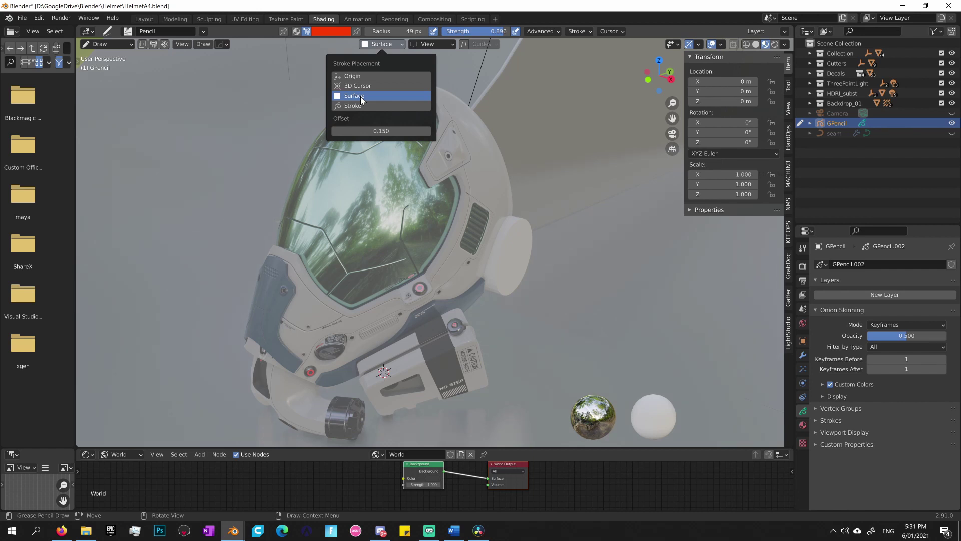
click(378, 131)
text(.01)
key(Return)
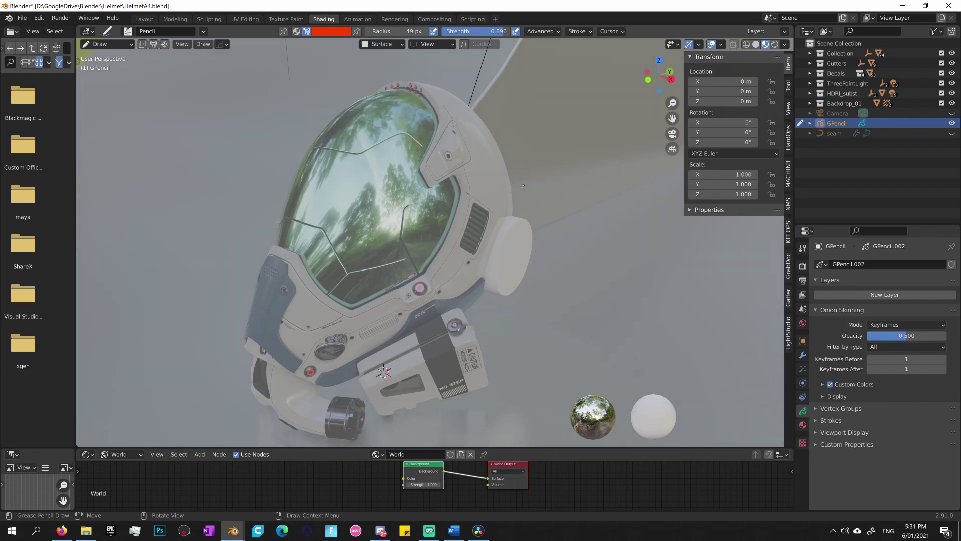
- Draw a red wavy stroke across the upper visor, creating a new GP_Layer
middle_drag(523, 185, 358, 269)
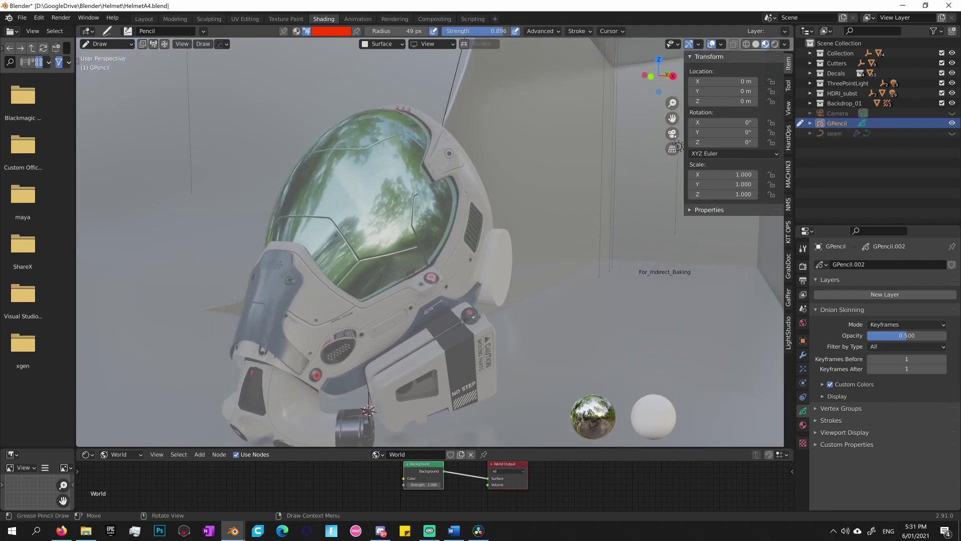
mouse_move(324, 242)
mouse_down()
mouse_move(357, 218)
mouse_move(375, 232)
mouse_move(414, 209)
mouse_up()
mouse_move(414, 209)
middle_down()
mouse_move(358, 263)
mouse_move(522, 231)
mouse_move(406, 250)
middle_up()
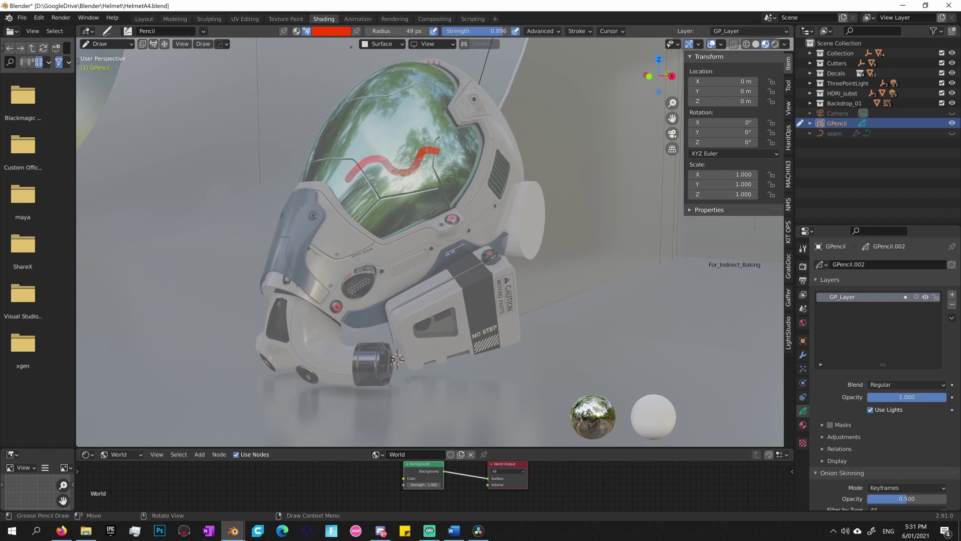
click(330, 31)
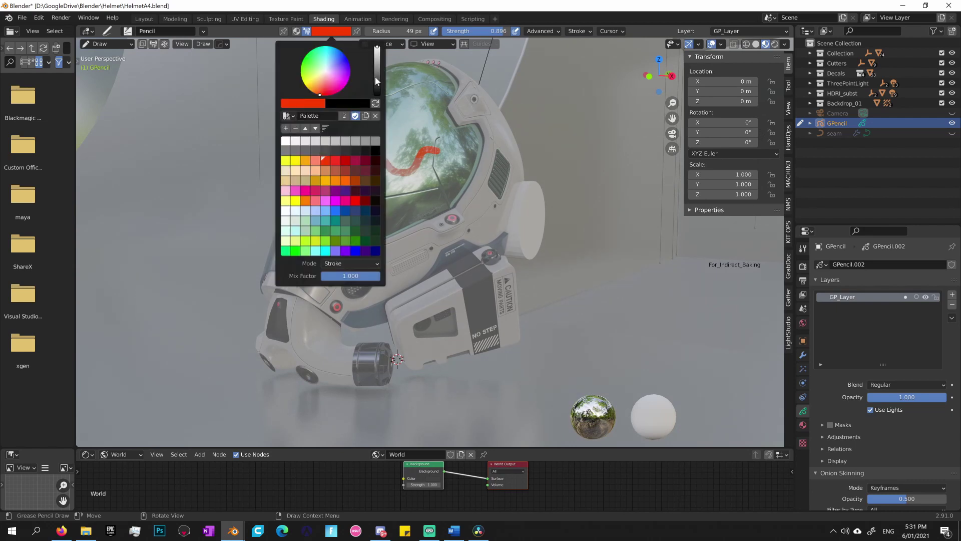
- Switch the brush to black at 14 px radius and draw a thin squiggle below the red stroke
drag(375, 80, 376, 98)
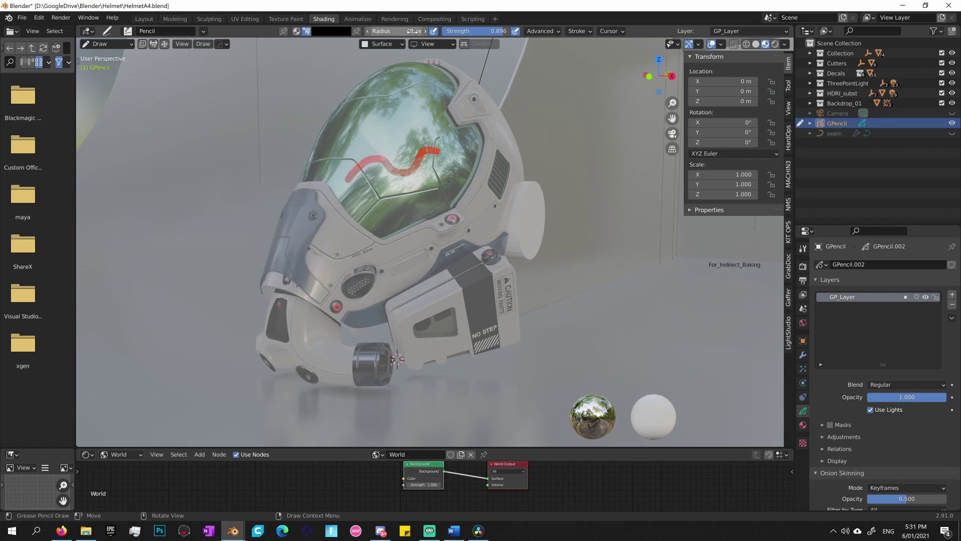
drag(413, 31, 409, 31)
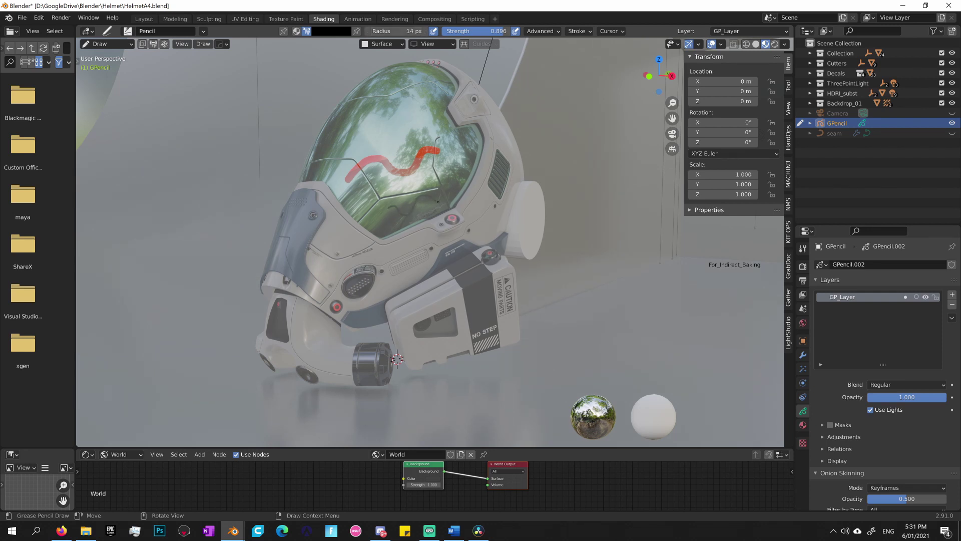
middle_drag(438, 202, 377, 217)
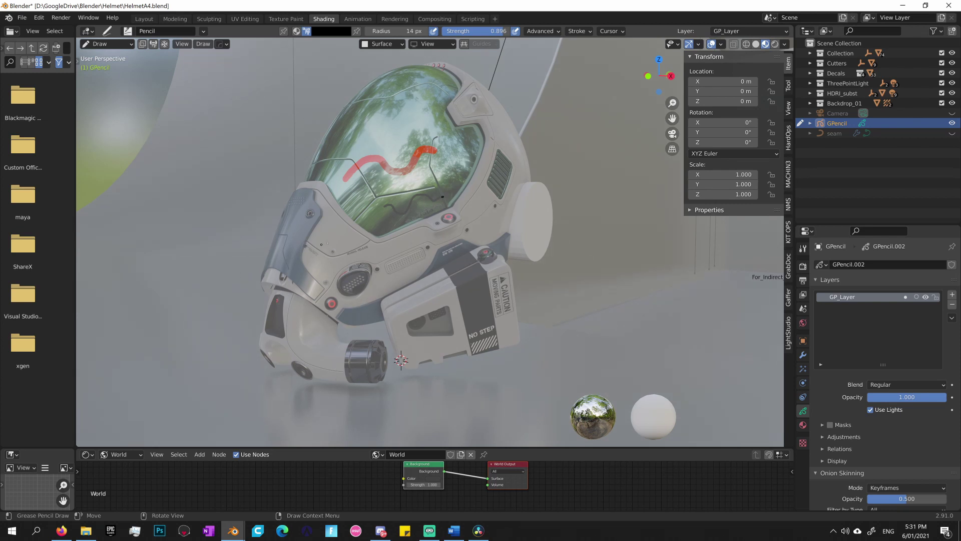
mouse_move(314, 255)
mouse_down()
mouse_move(343, 253)
mouse_move(340, 261)
mouse_move(346, 229)
mouse_up()
mouse_move(346, 237)
mouse_down()
mouse_move(345, 264)
mouse_move(321, 258)
mouse_up()
middle_drag(341, 260, 396, 256)
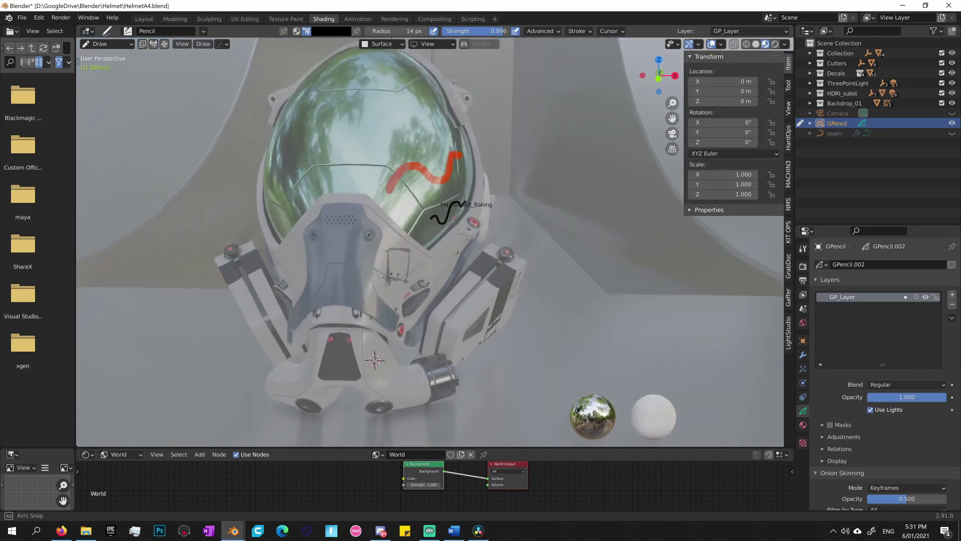
middle_drag(391, 273, 373, 279)
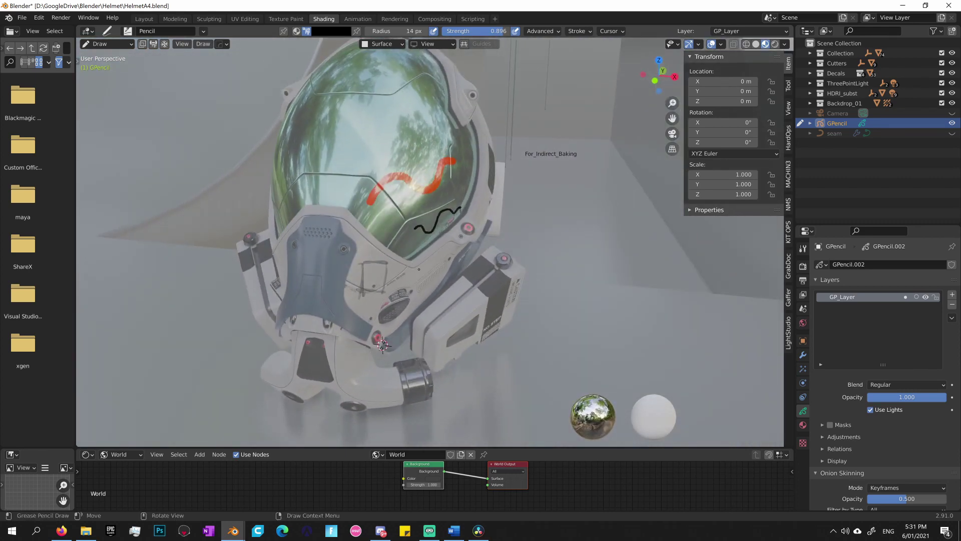
middle_drag(422, 268, 438, 282)
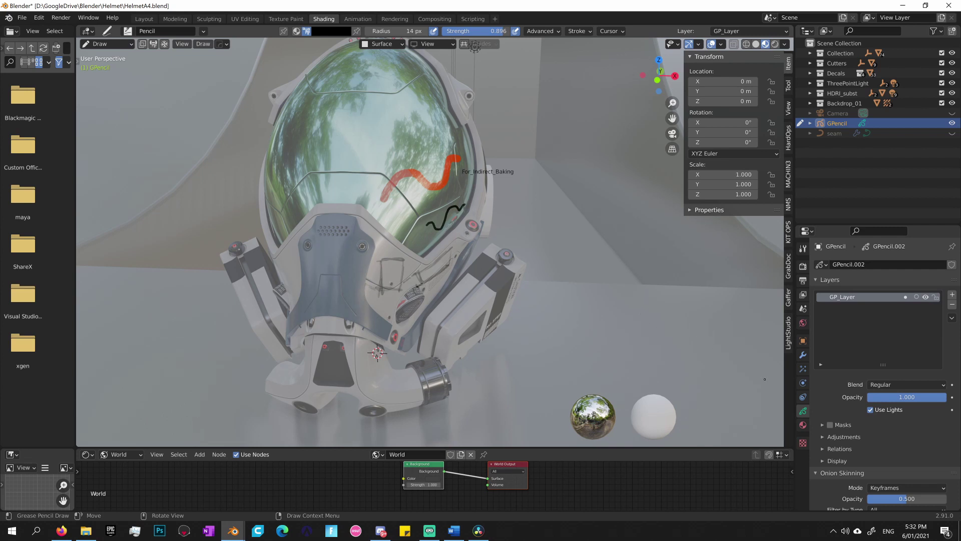
- Add an X-axis Mirror modifier to the GPencil object's strokes
click(804, 354)
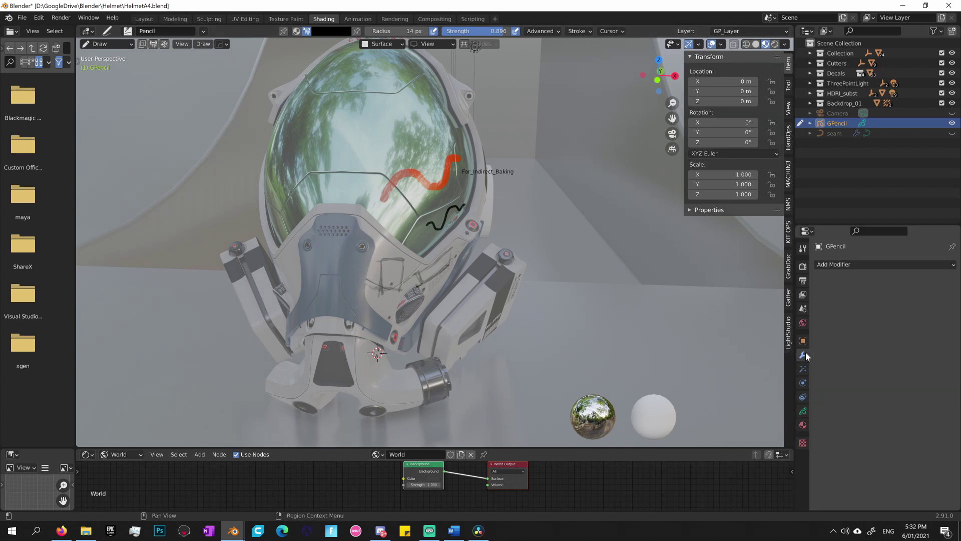
click(866, 264)
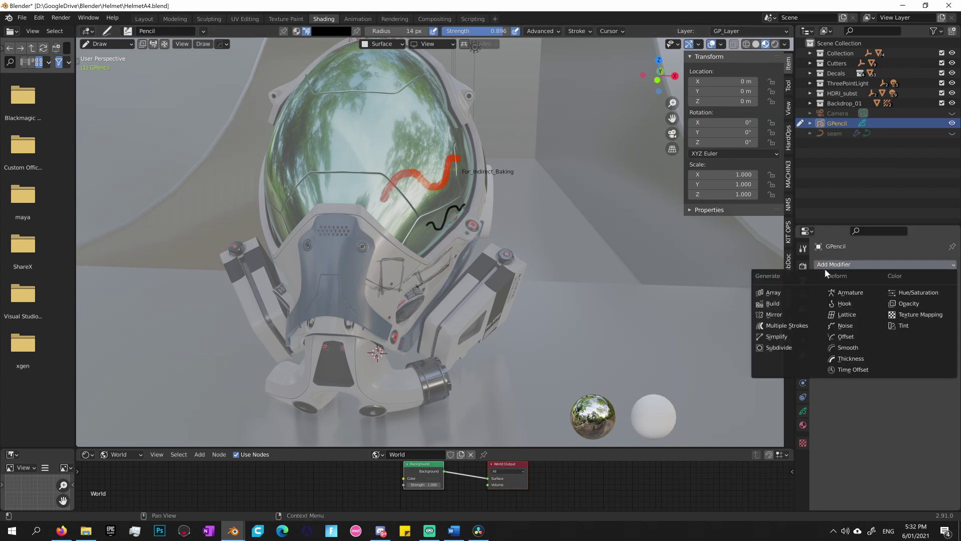
click(783, 314)
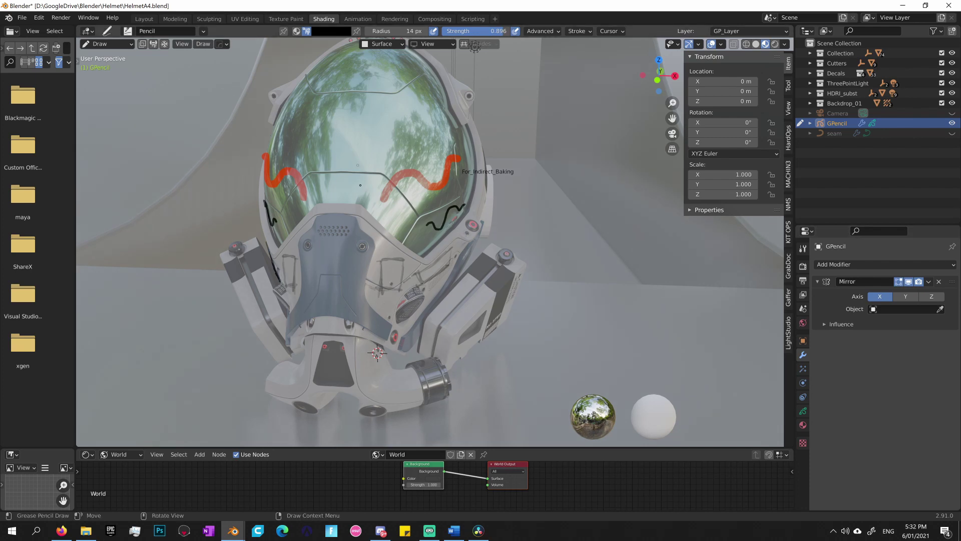
- Draw a black box with a peaked top on the upper visor and check the mirrored result
middle_drag(360, 185, 368, 165)
mouse_move(365, 164)
mouse_down()
mouse_move(387, 198)
mouse_move(360, 201)
mouse_up()
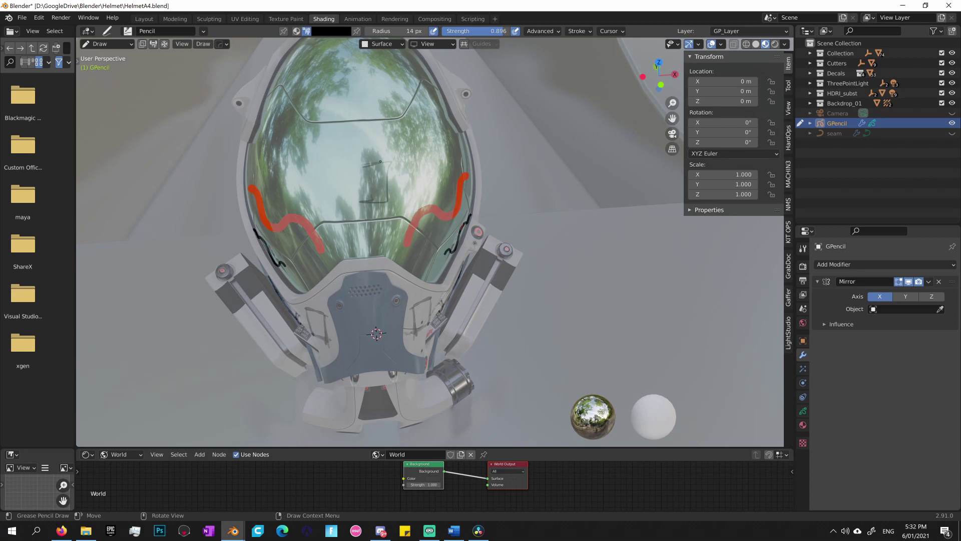
mouse_move(360, 167)
mouse_down()
mouse_move(350, 171)
mouse_move(366, 170)
mouse_up()
mouse_move(351, 165)
mouse_down()
mouse_move(359, 148)
mouse_move(366, 152)
mouse_up()
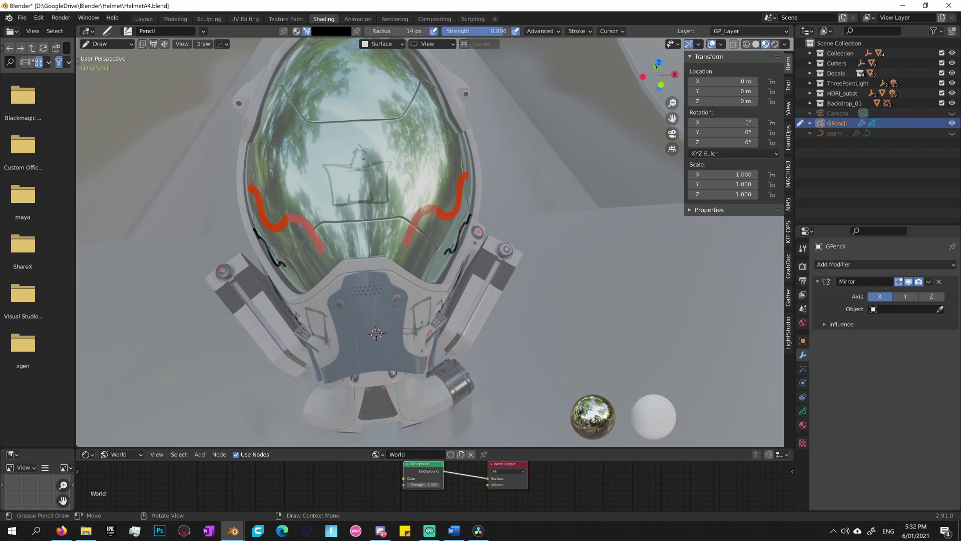
middle_drag(363, 158, 365, 110)
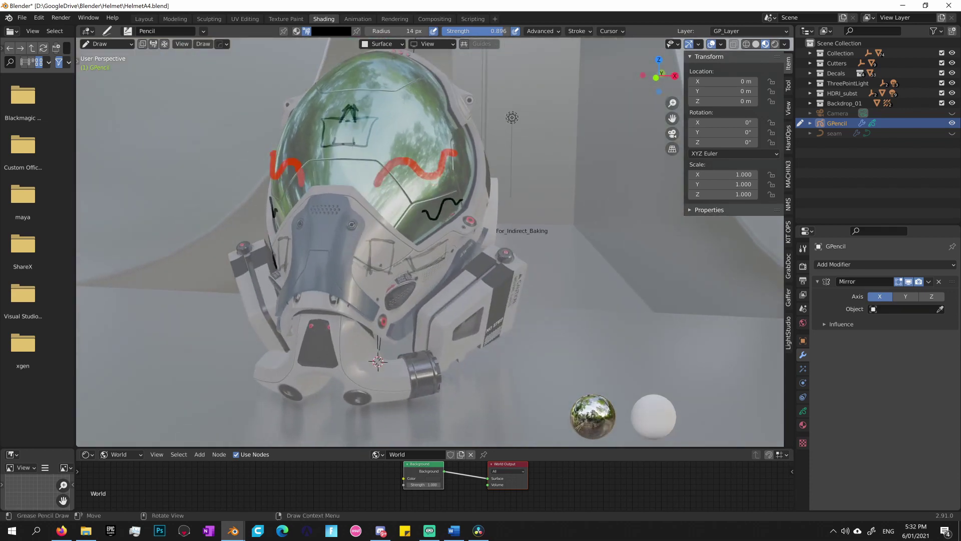
mouse_move(354, 143)
middle_down()
mouse_move(384, 141)
mouse_move(370, 136)
mouse_move(395, 127)
mouse_move(425, 162)
mouse_move(487, 192)
mouse_move(484, 203)
middle_up()
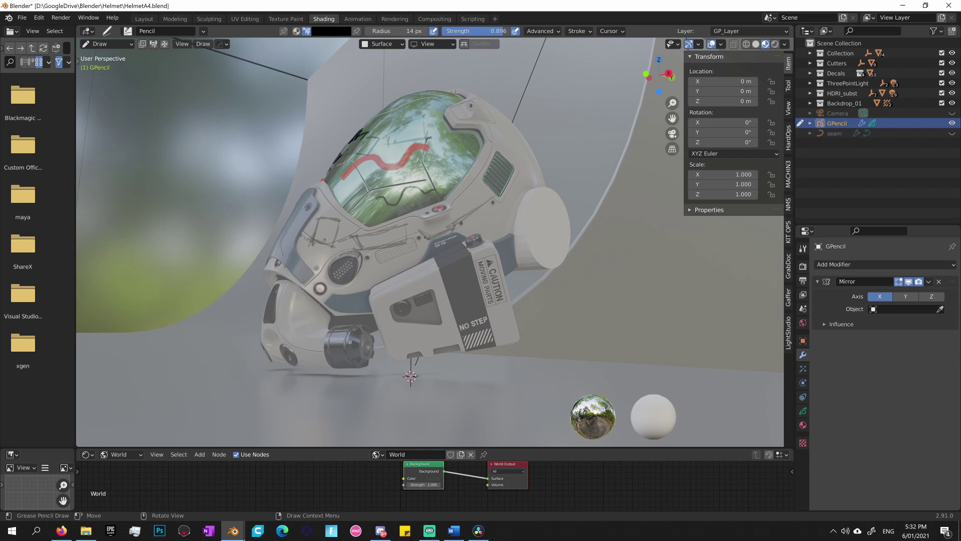
middle_drag(414, 234, 435, 251)
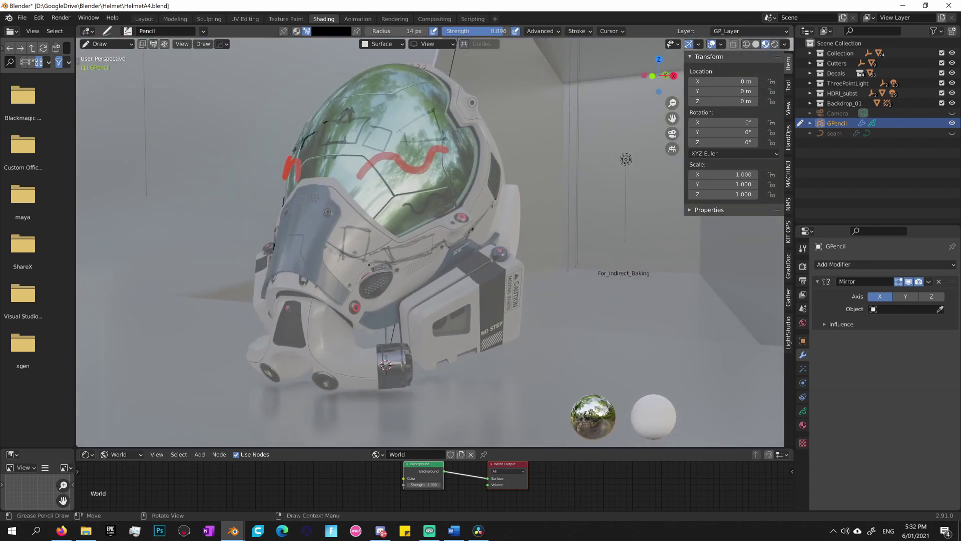
mouse_move(350, 300)
middle_down()
mouse_move(388, 296)
mouse_move(342, 294)
middle_up()
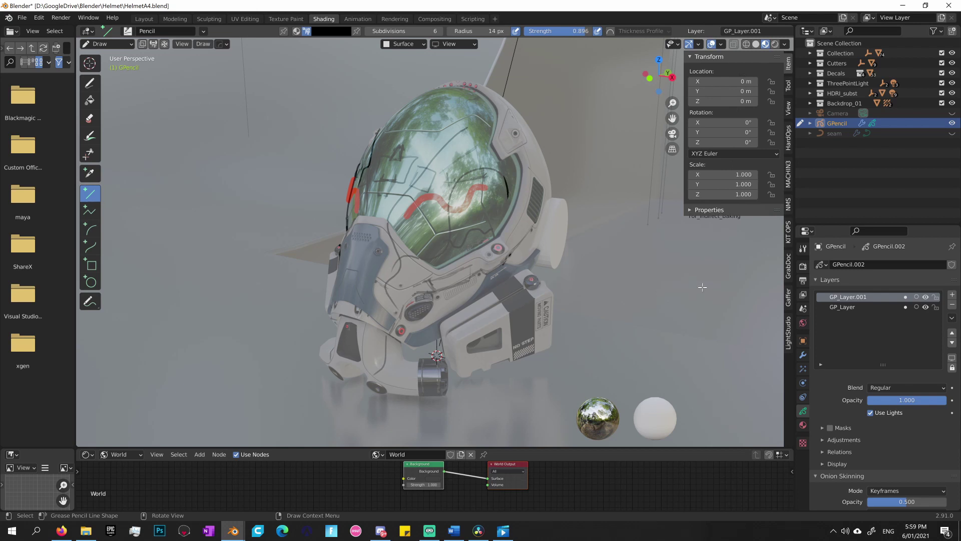
- Hide both grease-pencil layers and return the GPencil object to Object Mode
click(926, 296)
click(926, 307)
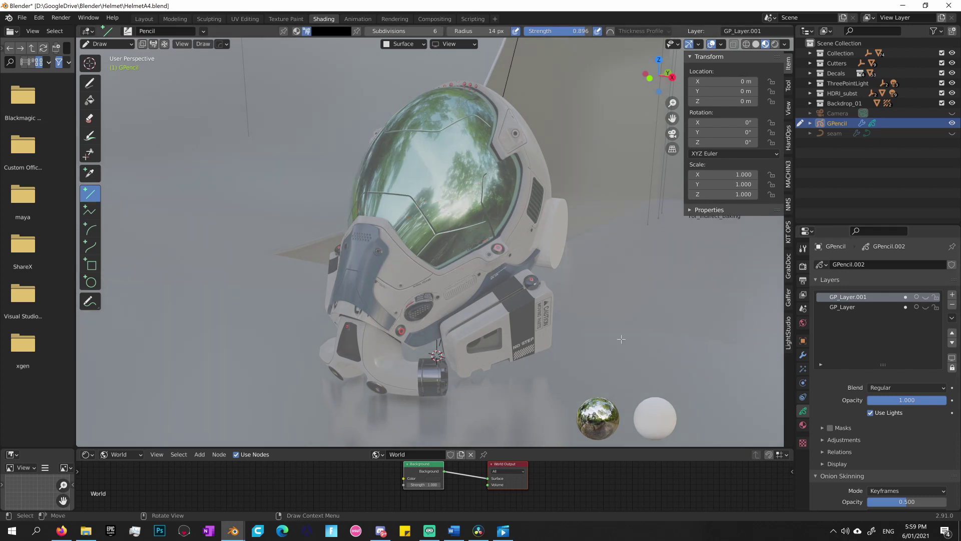
scroll(564, 294, up, 4)
key(ctrl+Tab)
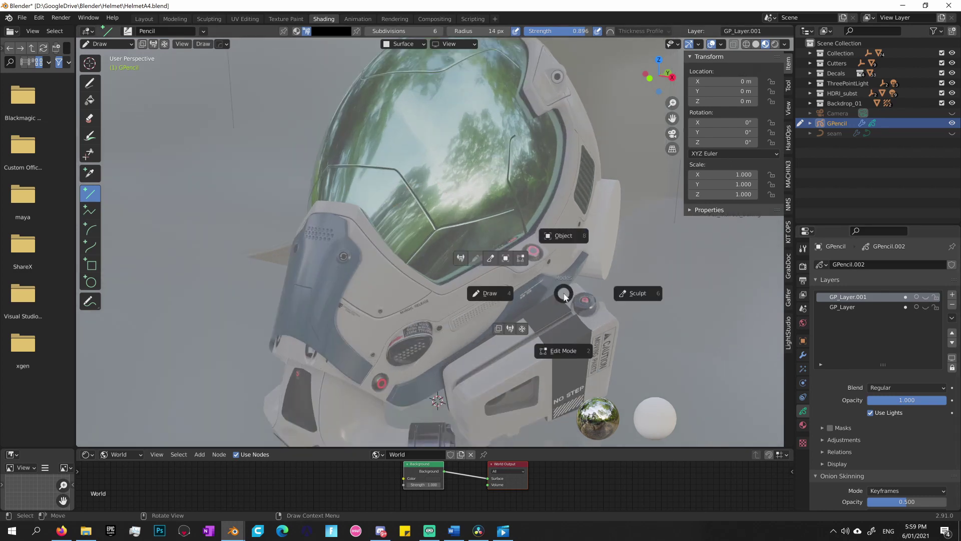
click(561, 235)
- Pan, zoom and orbit around the helmet, then bring up the File menu
scroll(470, 315, up, 4)
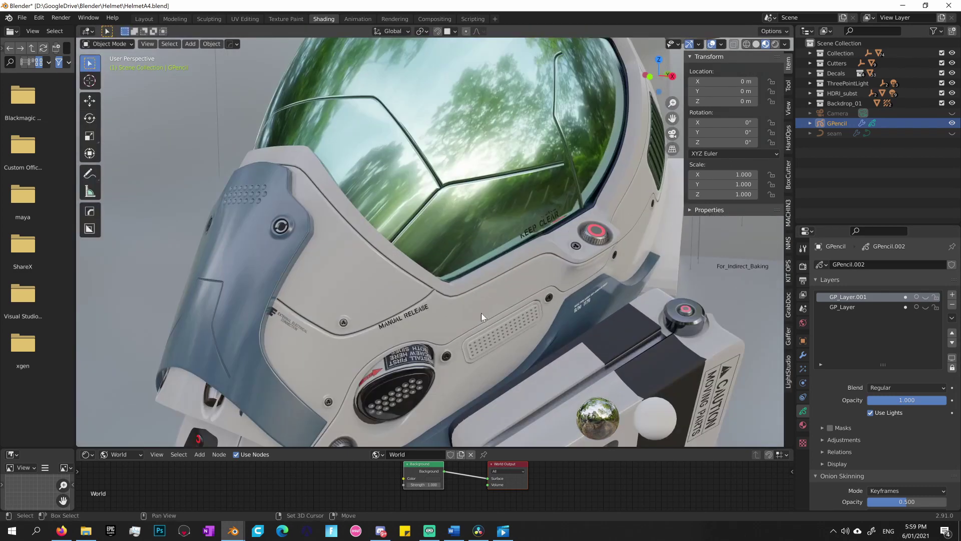
shift+middle_drag(482, 314, 503, 299)
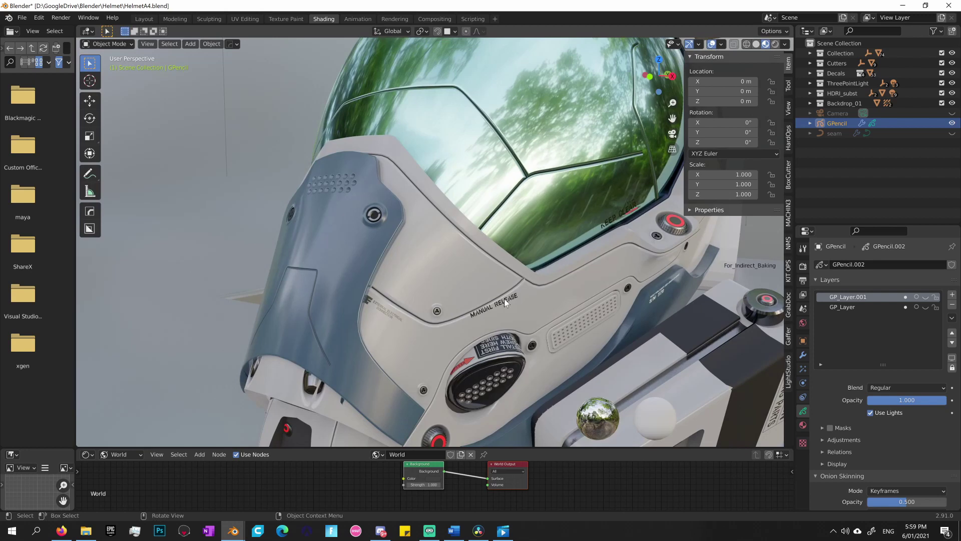
scroll(436, 308, down, 2)
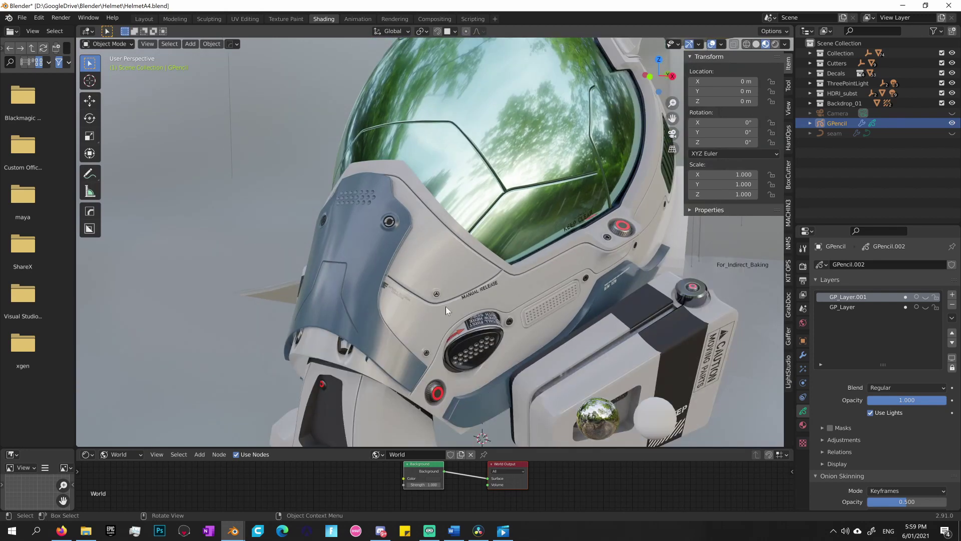
scroll(516, 291, down, 2)
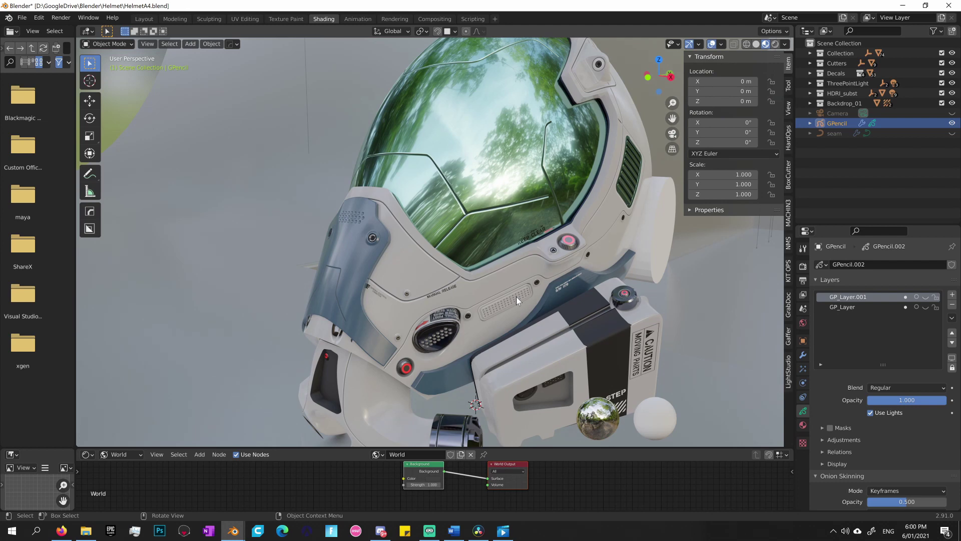
scroll(496, 298, down, 2)
middle_drag(494, 297, 495, 306)
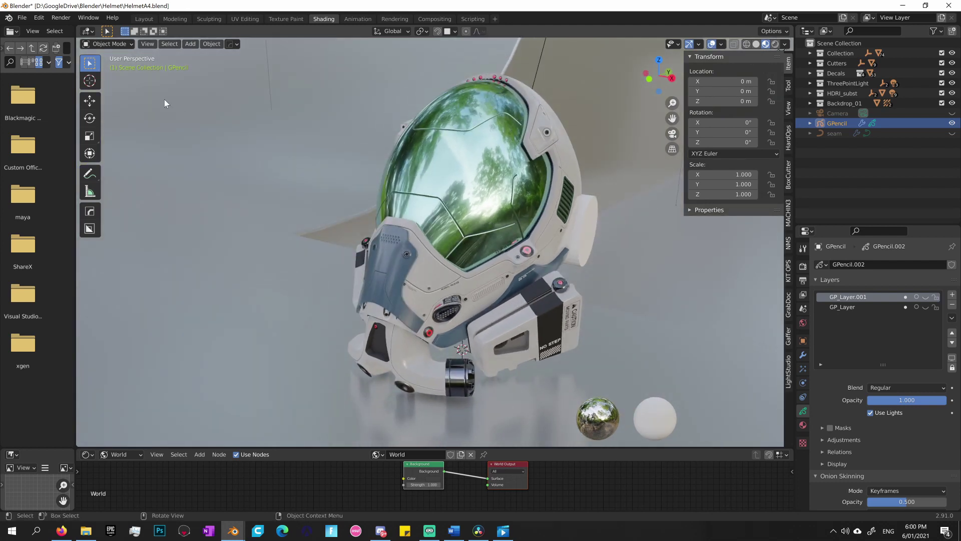
click(22, 17)
- Start a new General scene without saving the helmet, and apply the Eevee HQ viewport preset
mouse_move(60, 29)
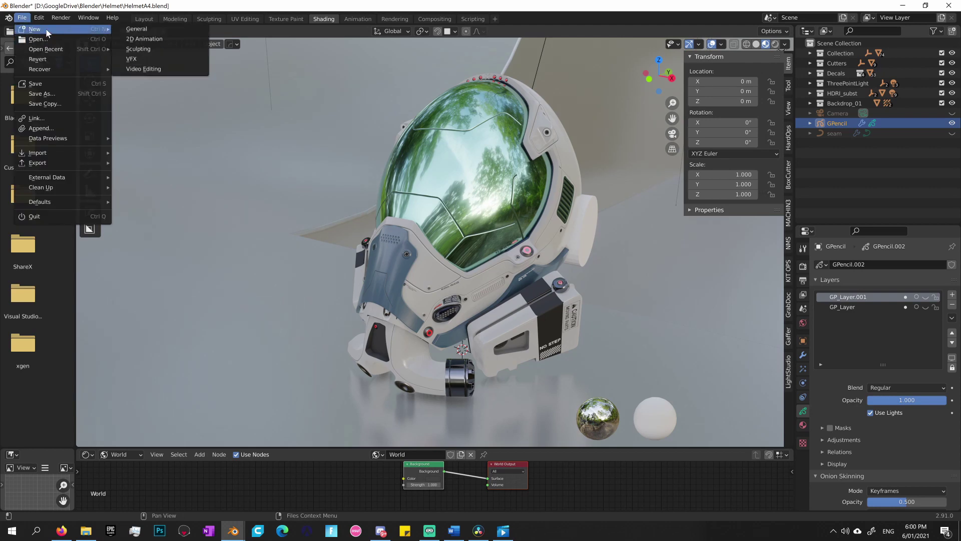
click(150, 31)
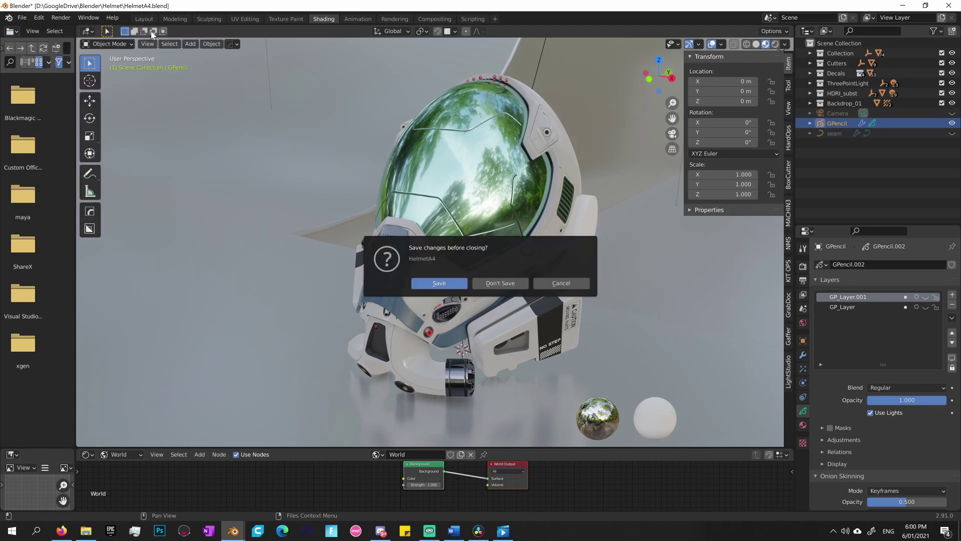
click(513, 284)
scroll(508, 298, up, 6)
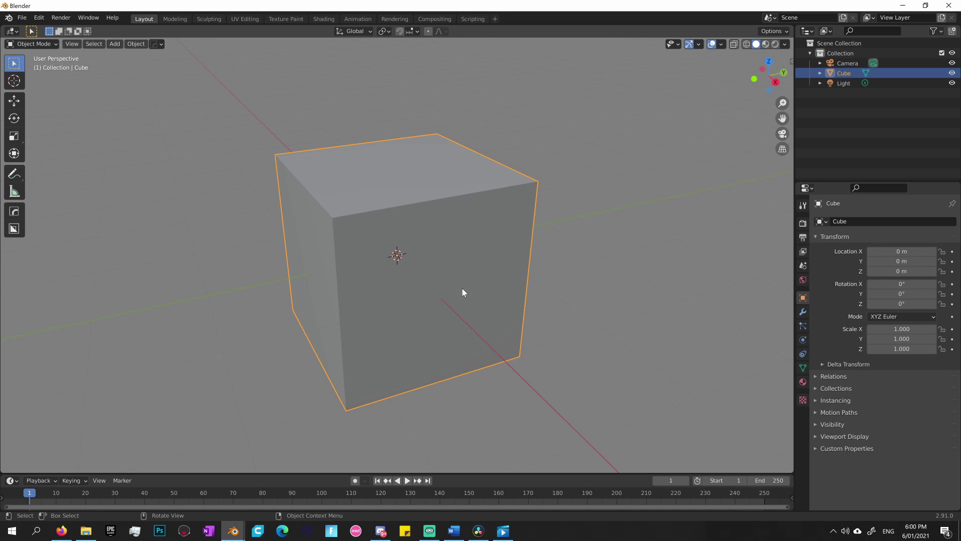
key(shift+v)
click(478, 370)
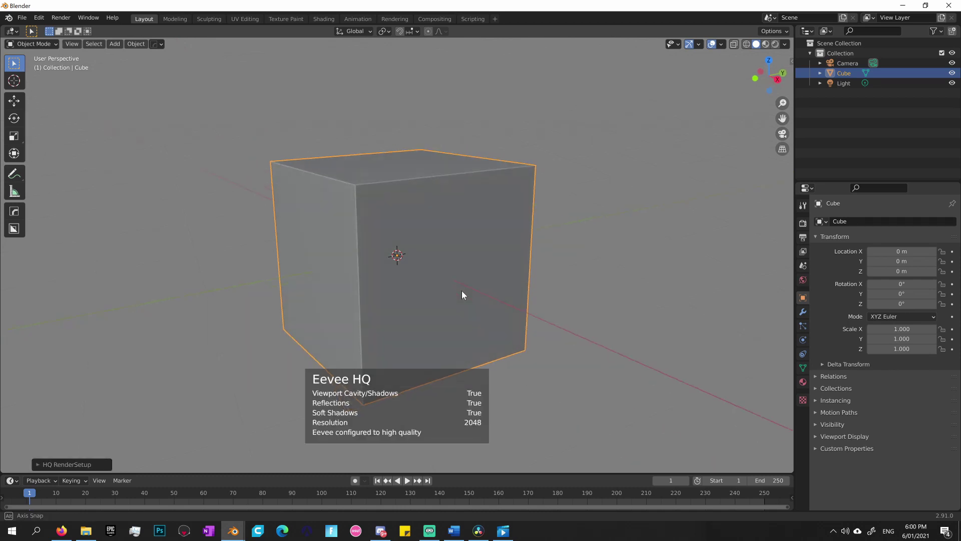
- Give the cube a blank Principled material in Material Preview, with roughness raised to 0.338
middle_drag(452, 299, 470, 301)
key(shift+m)
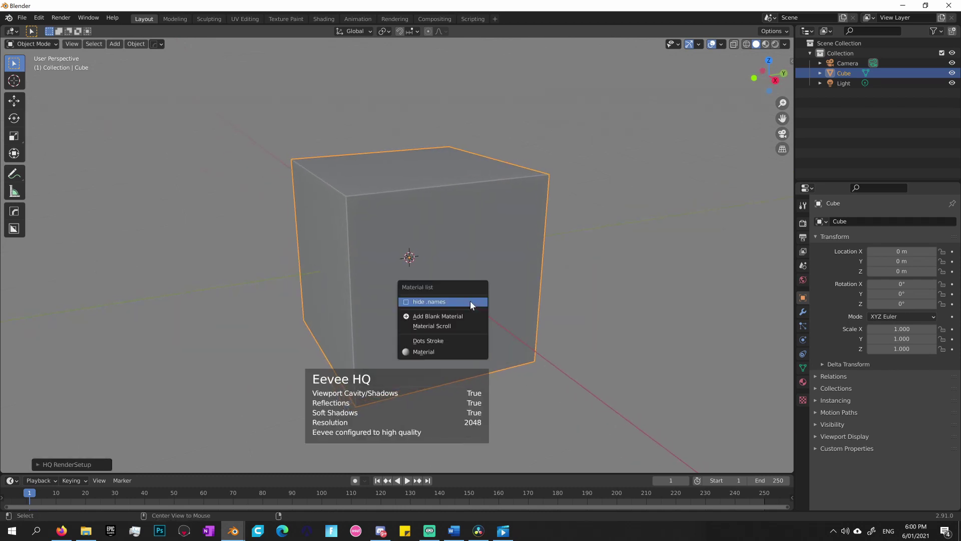
click(461, 314)
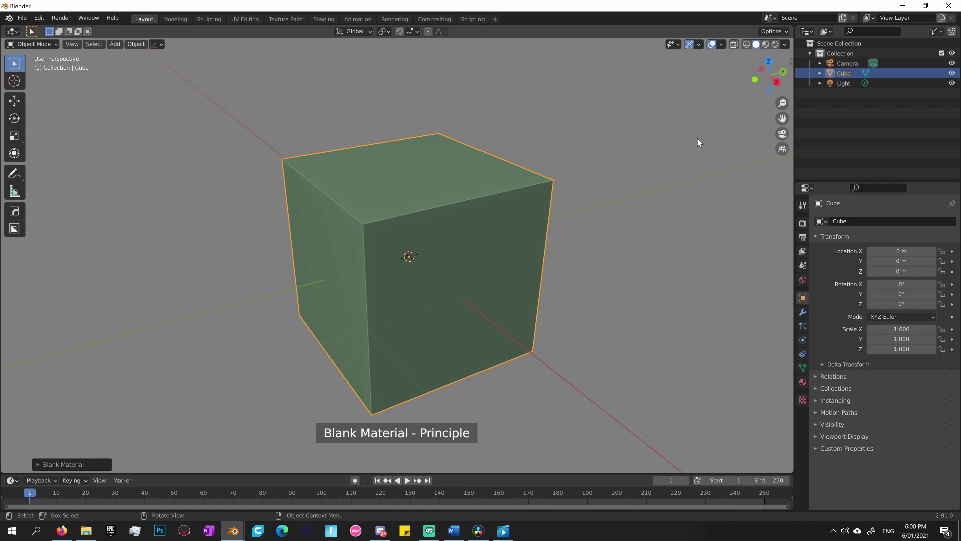
click(766, 44)
mouse_move(554, 250)
middle_down()
mouse_move(521, 243)
mouse_move(536, 268)
mouse_move(520, 286)
mouse_move(523, 278)
middle_up()
click(803, 382)
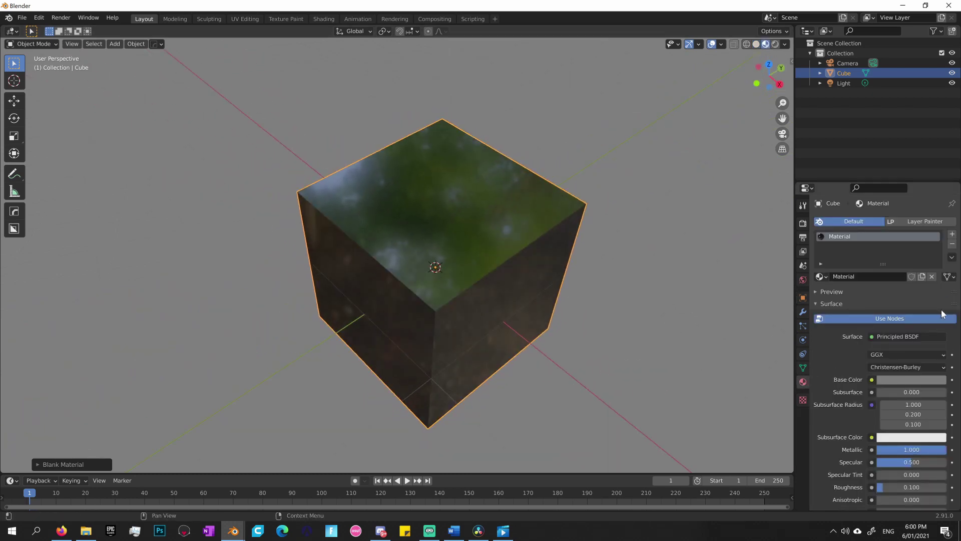
click(920, 380)
mouse_move(938, 277)
mouse_down()
mouse_move(938, 303)
mouse_move(938, 260)
mouse_move(938, 273)
mouse_up()
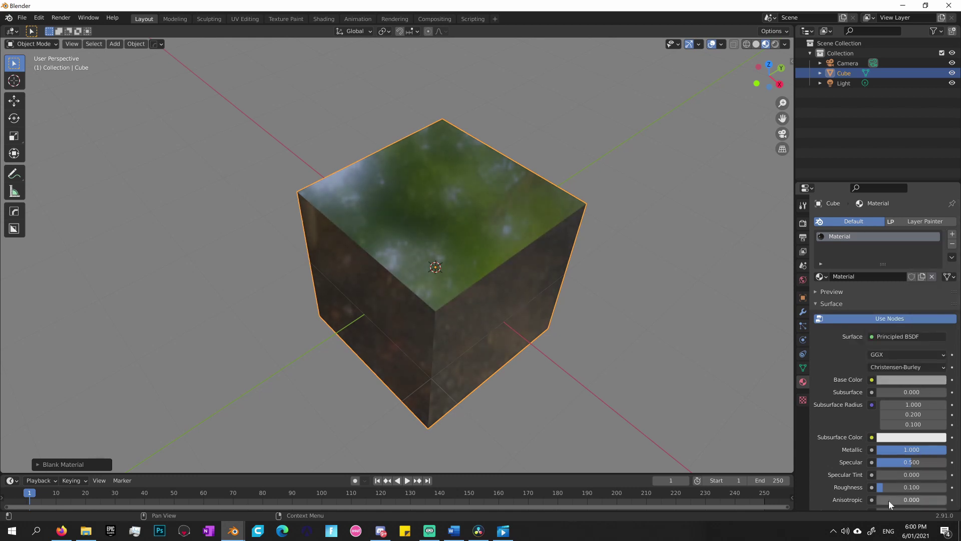
drag(881, 487, 900, 487)
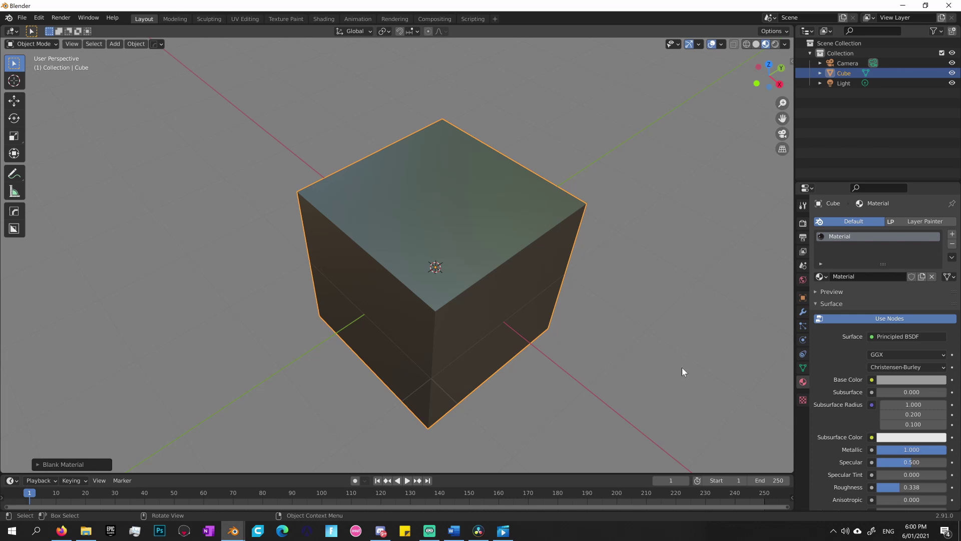
middle_drag(590, 330, 536, 265)
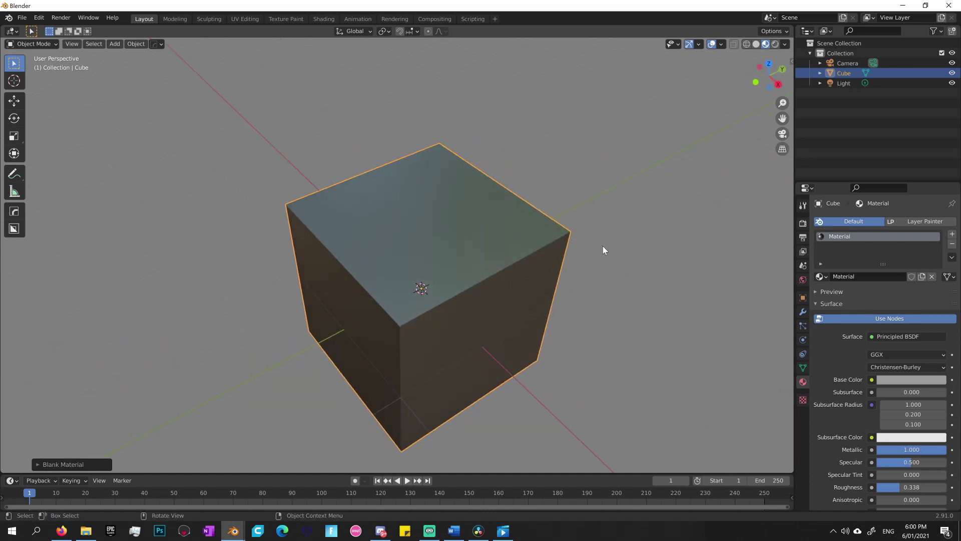
- Add a blank grease pencil object to the scene
key(shift+a)
mouse_move(602, 245)
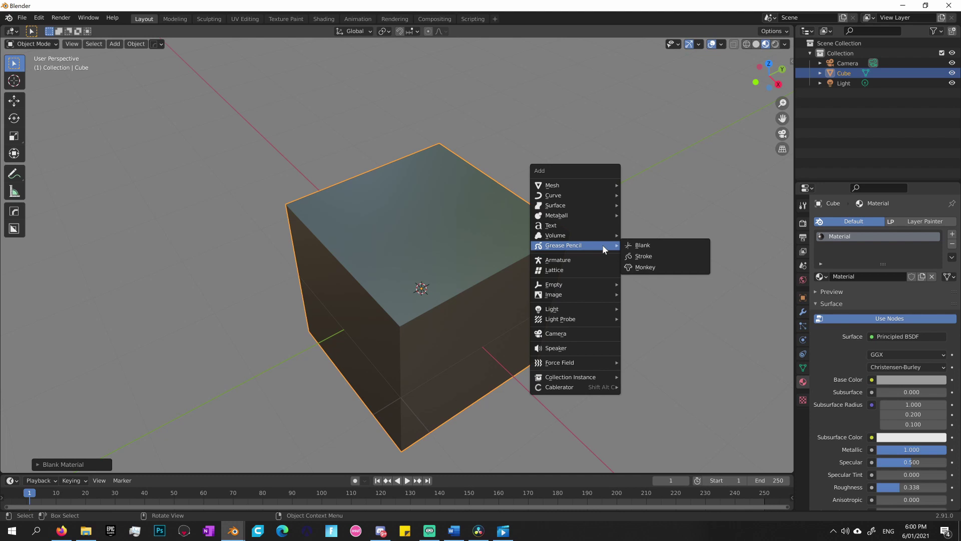
click(647, 244)
click(352, 31)
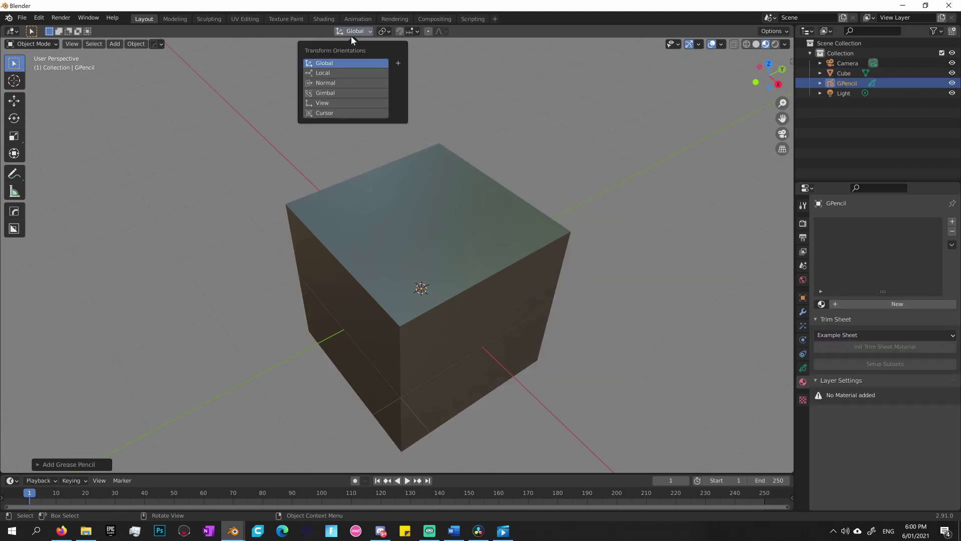
- Switch the grease pencil to Draw mode with Surface stroke placement and a 0.01 offset
click(35, 44)
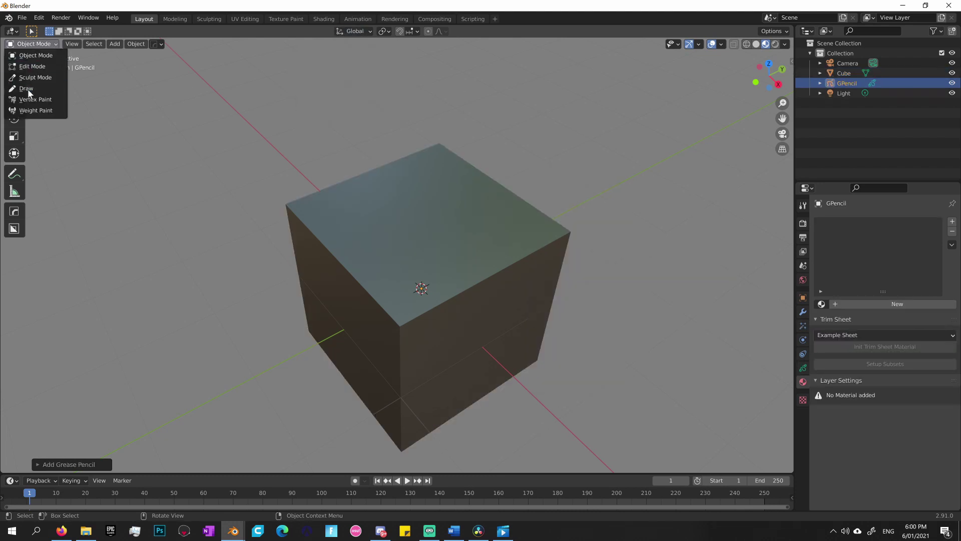
click(30, 87)
click(355, 44)
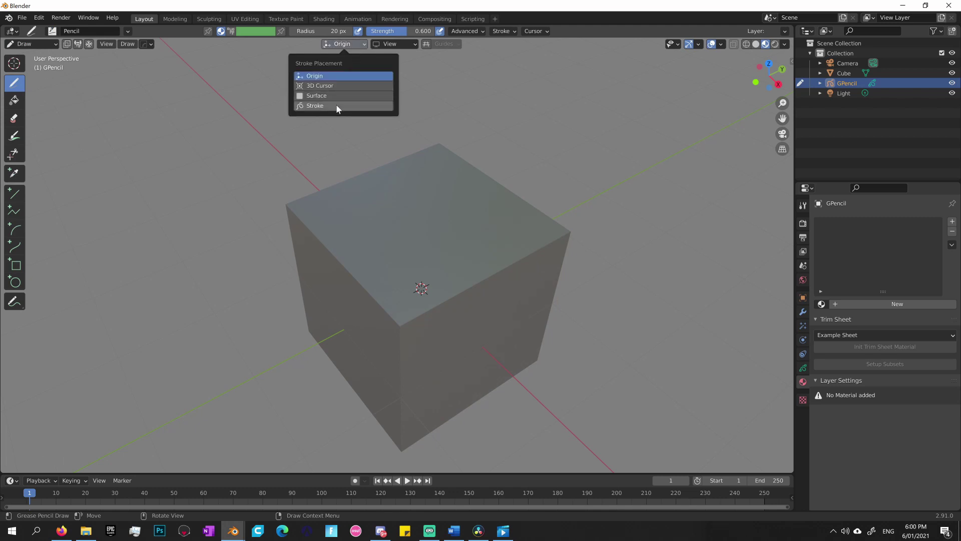
click(335, 96)
click(343, 131)
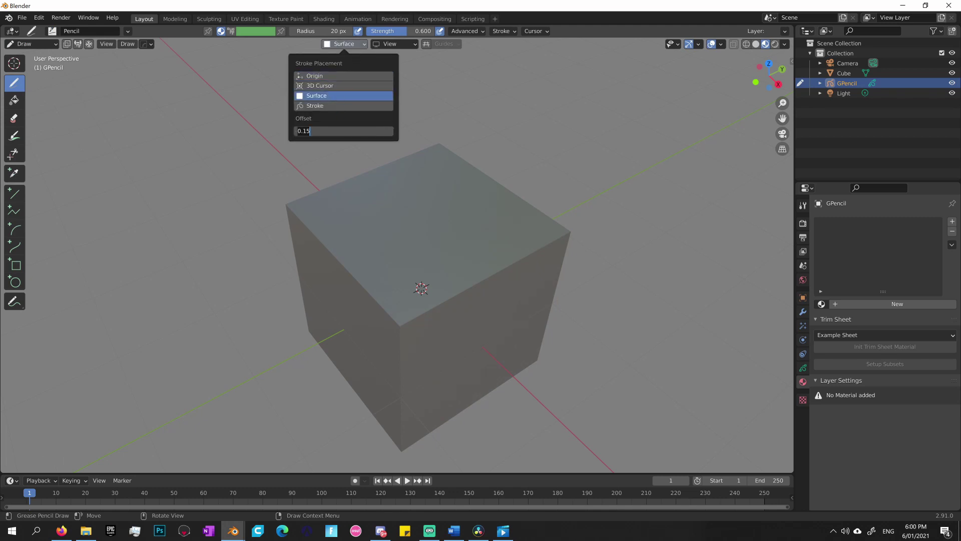
text(.01)
key(Return)
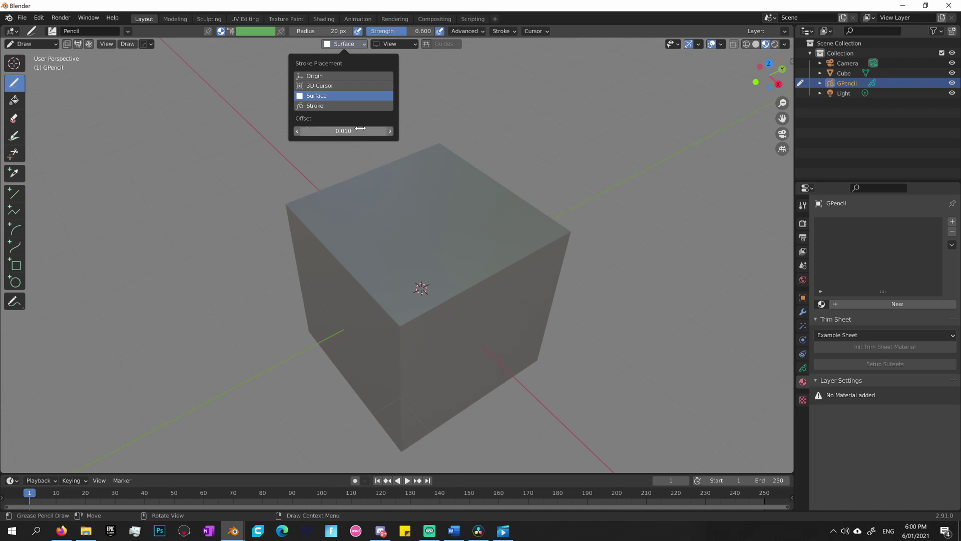
middle_drag(577, 158, 551, 201)
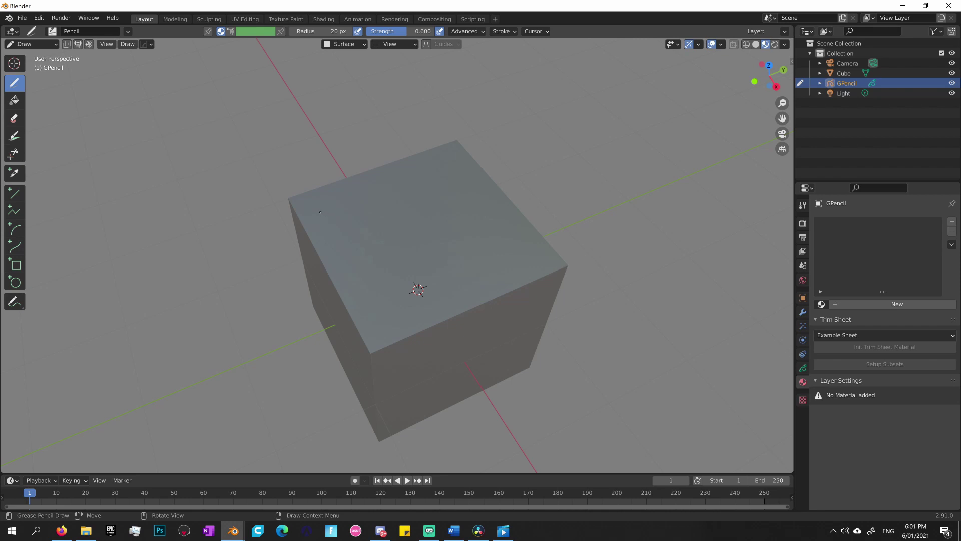
- Draw a curved stroke across the cube's top face to its corner, then return to Object Mode
mouse_move(313, 212)
mouse_down()
mouse_move(415, 205)
mouse_move(500, 241)
mouse_move(521, 261)
mouse_up()
middle_drag(531, 265, 563, 277)
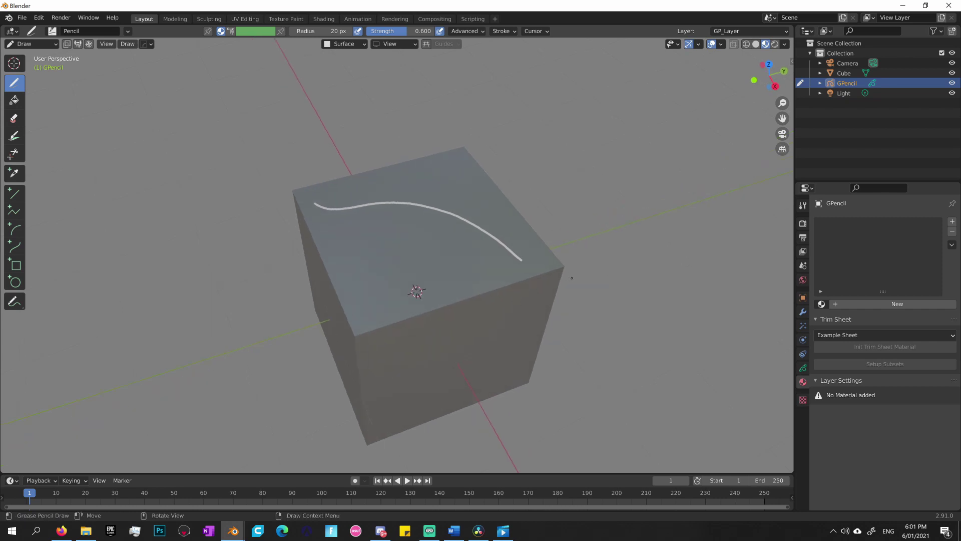
key(ctrl+Tab)
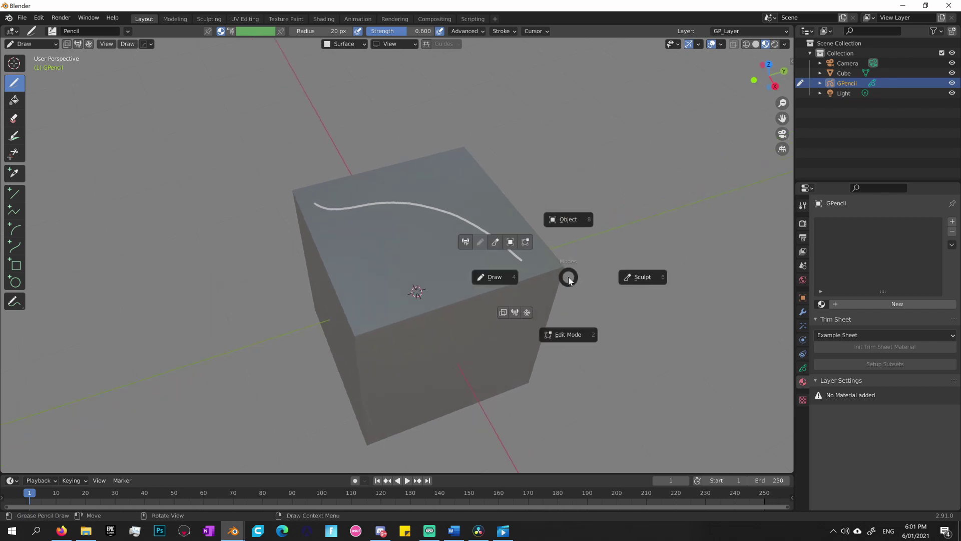
click(569, 223)
middle_drag(568, 236, 575, 242)
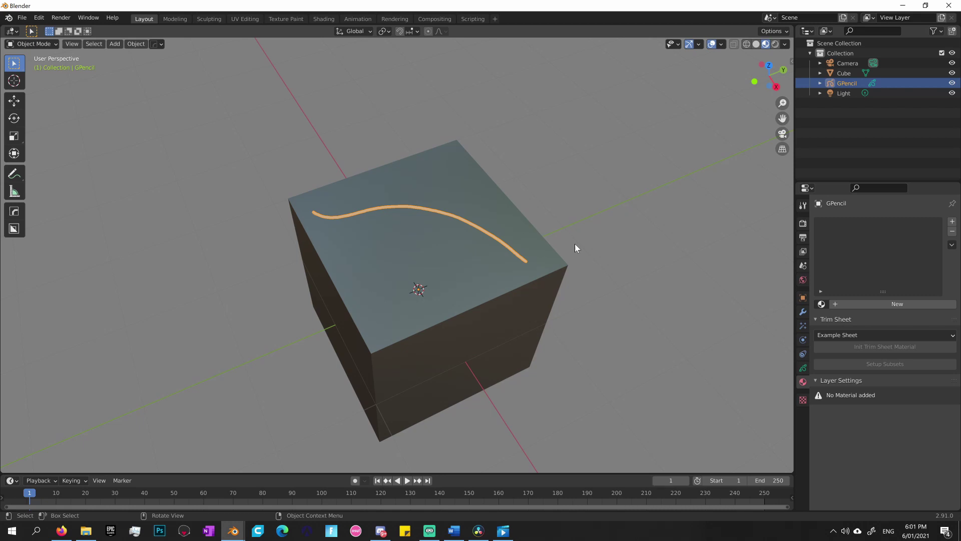
- Convert the curved stroke into an Example Panels_001 GPanel seam decal using DECALmachine, then deselect it
key(d)
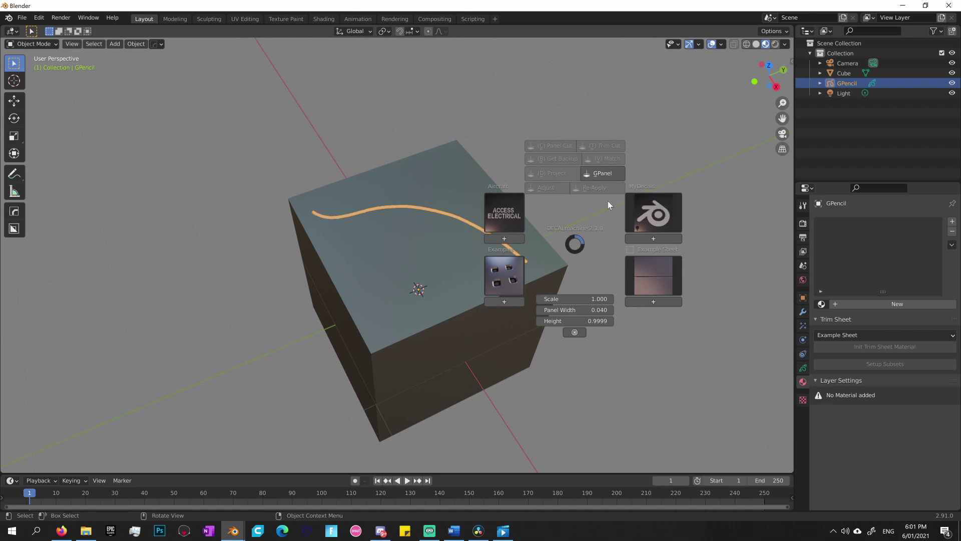
click(612, 173)
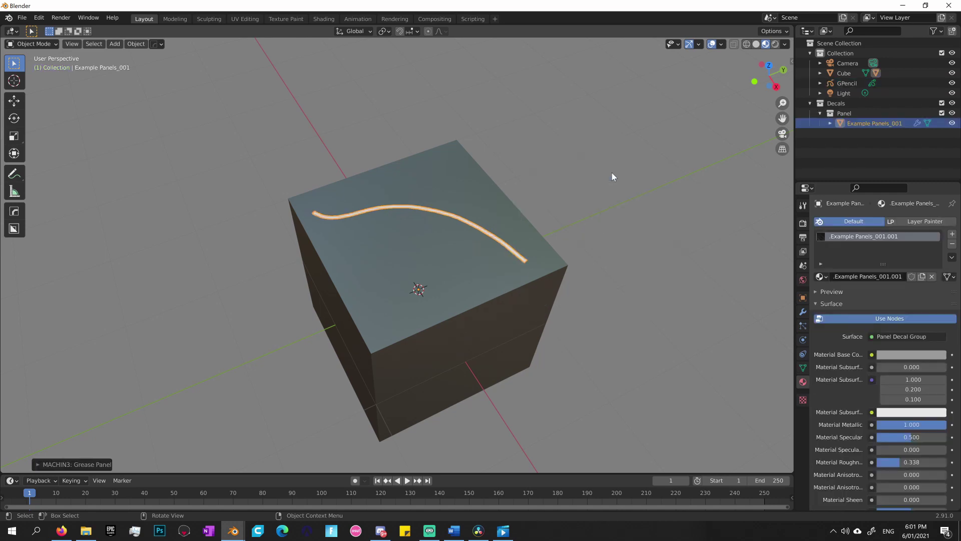
click(596, 250)
middle_drag(596, 250, 383, 259)
scroll(522, 280, up, 3)
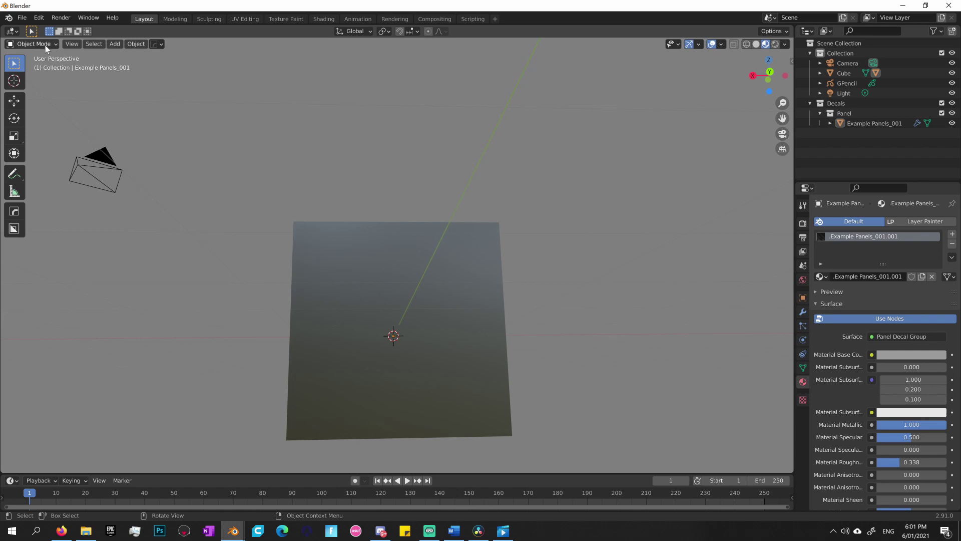
- Select GPencil, put it in Draw mode, and replace its GP_Layer with a fresh empty layer
click(31, 44)
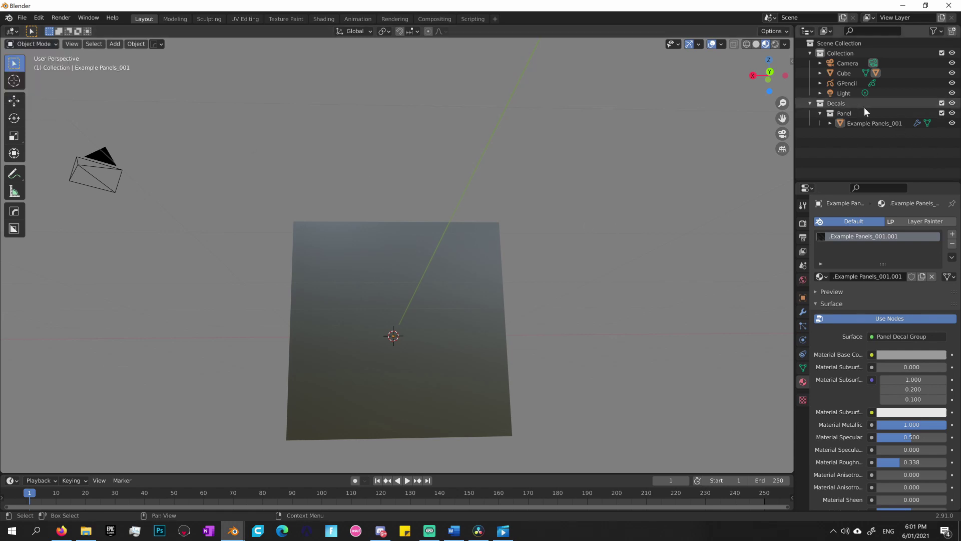
click(850, 83)
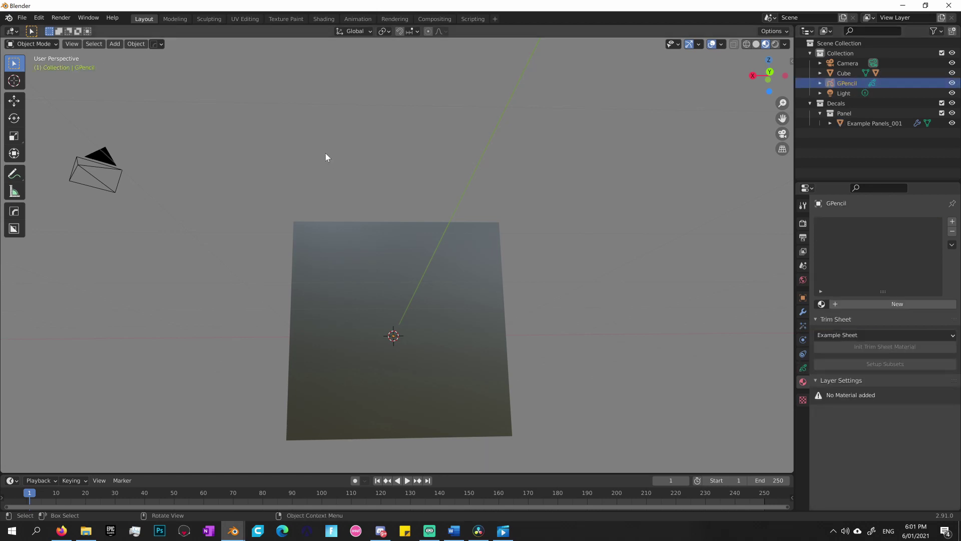
click(49, 43)
click(38, 88)
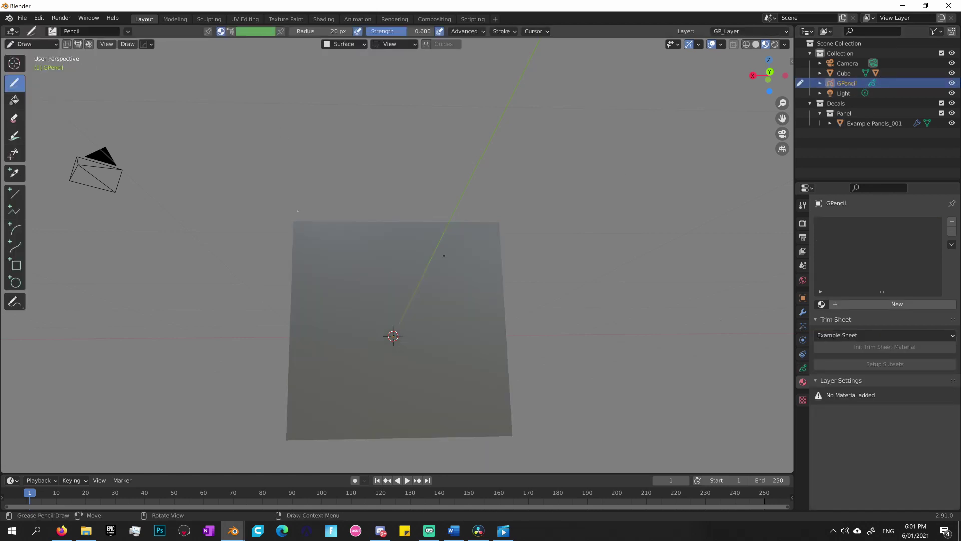
click(803, 368)
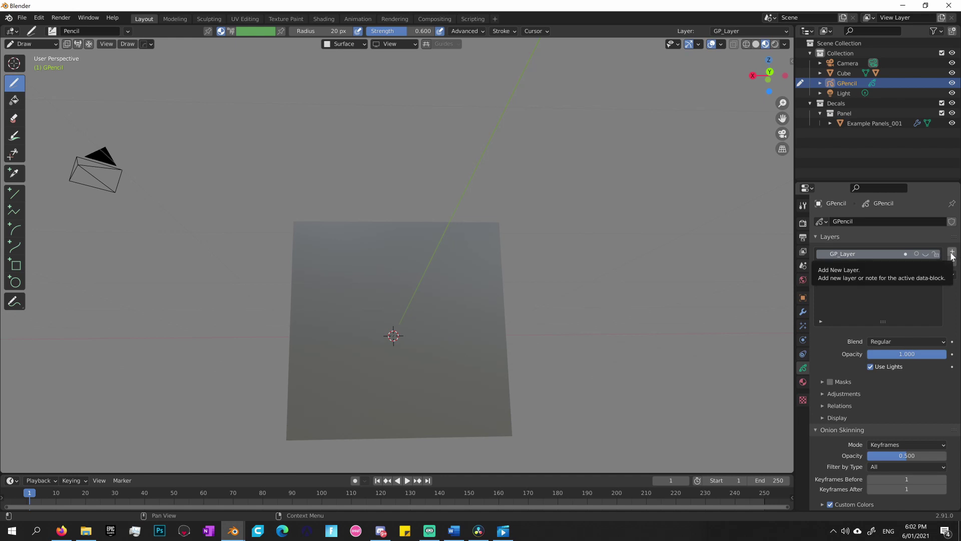
click(952, 262)
click(932, 251)
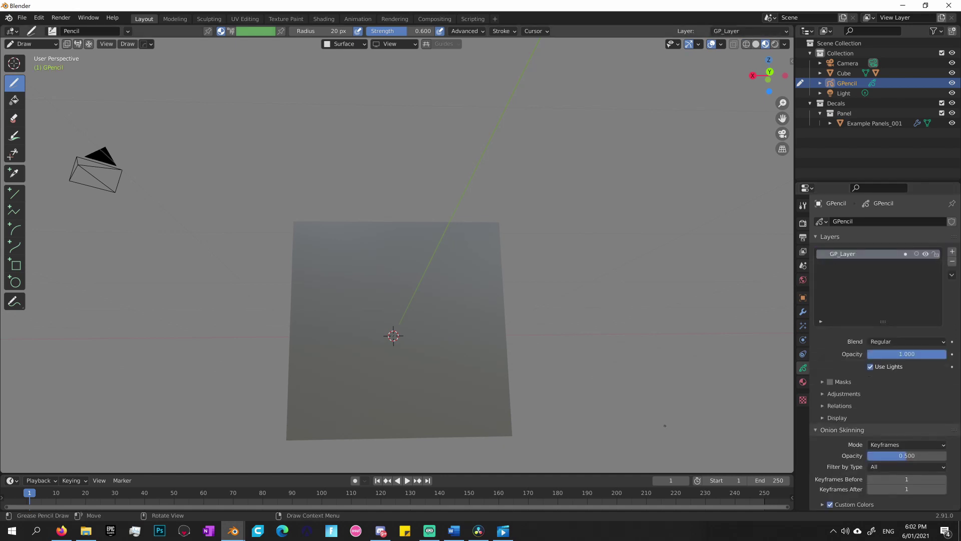
middle_drag(404, 333, 405, 317)
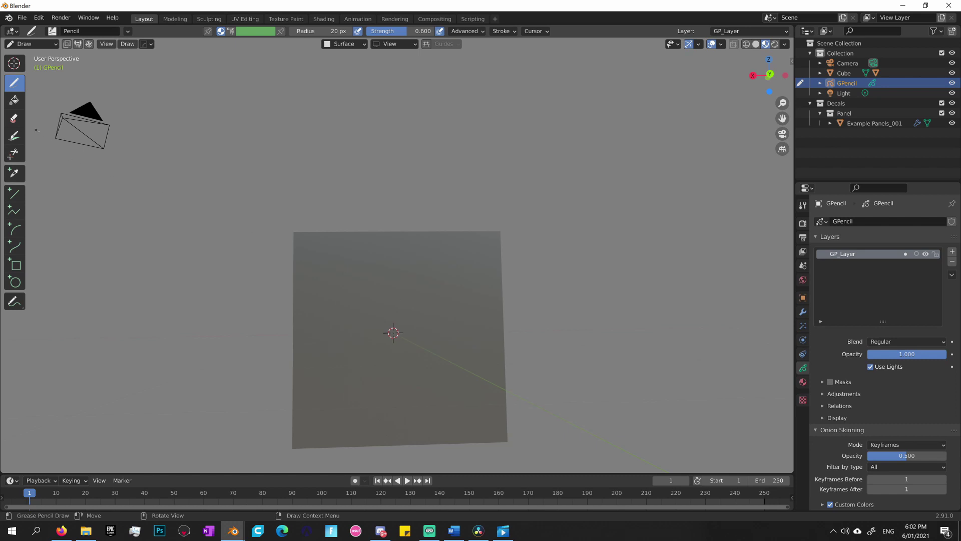
- Draw the top, right and left straight Line-tool strokes outlining the square panel
click(14, 194)
middle_drag(310, 253, 332, 255)
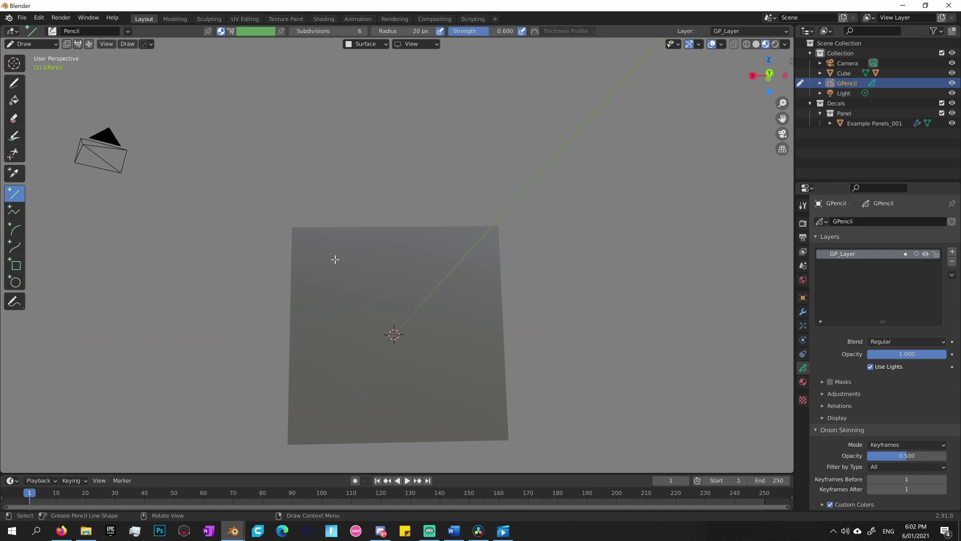
drag(335, 259, 449, 258)
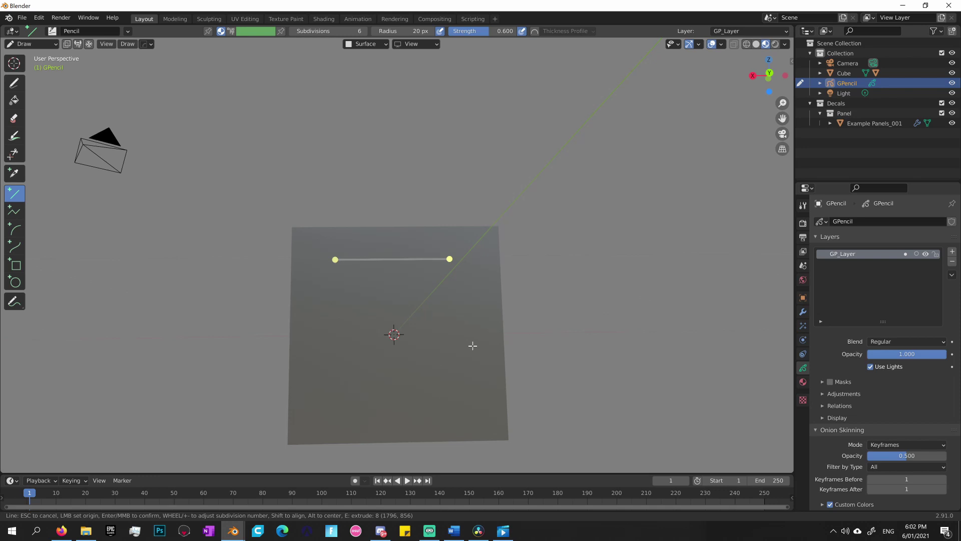
key(Return)
mouse_move(470, 290)
mouse_down()
mouse_move(475, 396)
mouse_move(398, 418)
mouse_move(345, 418)
mouse_up()
key(Return)
key(Return)
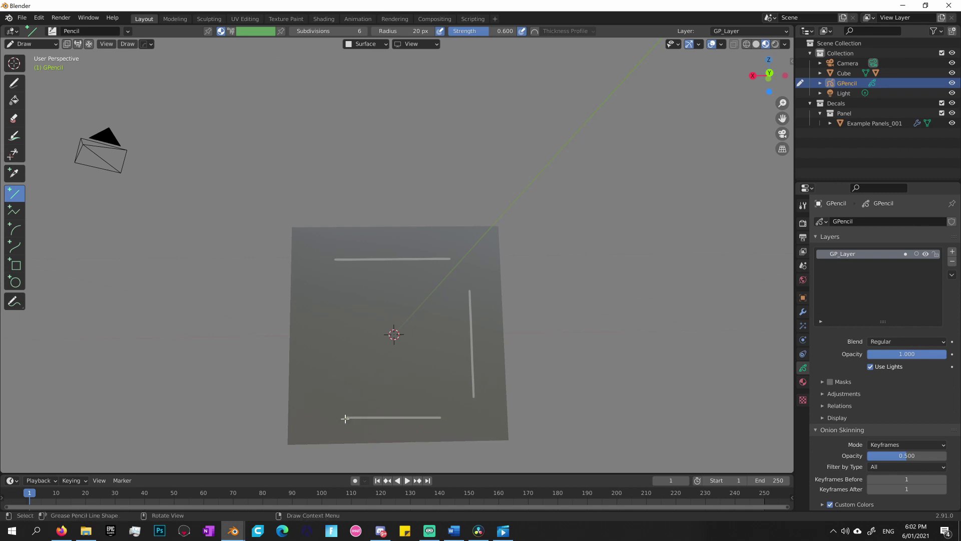
drag(309, 380, 307, 294)
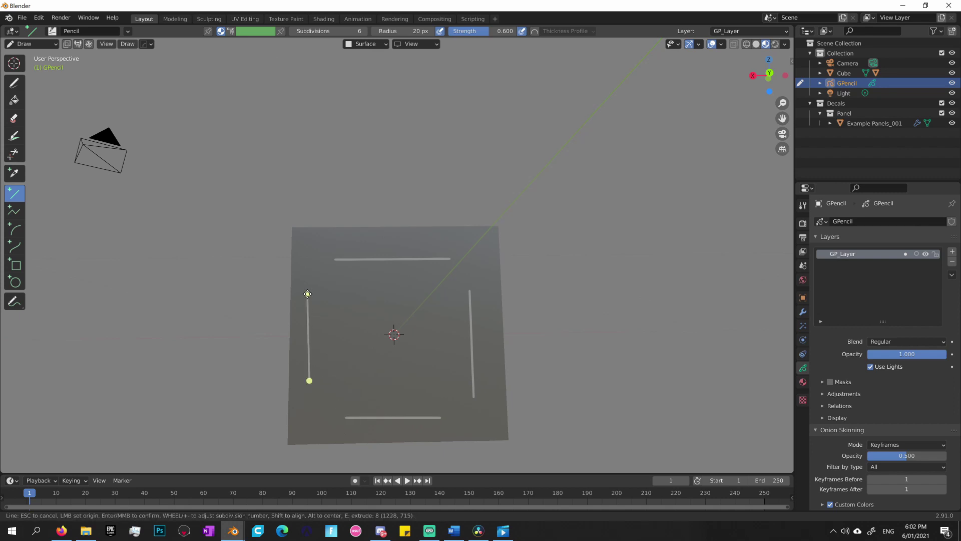
key(Return)
middle_drag(422, 341, 423, 345)
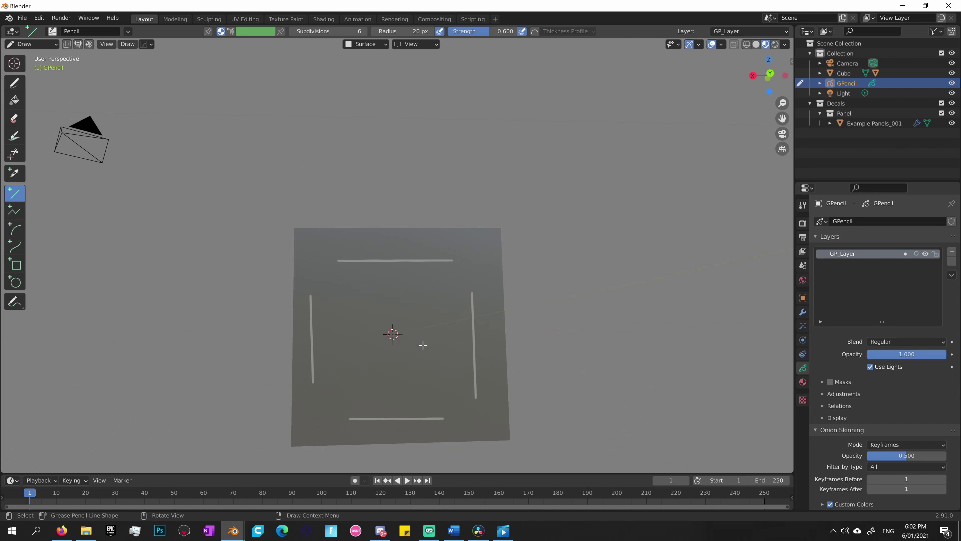
key(ctrl+Tab)
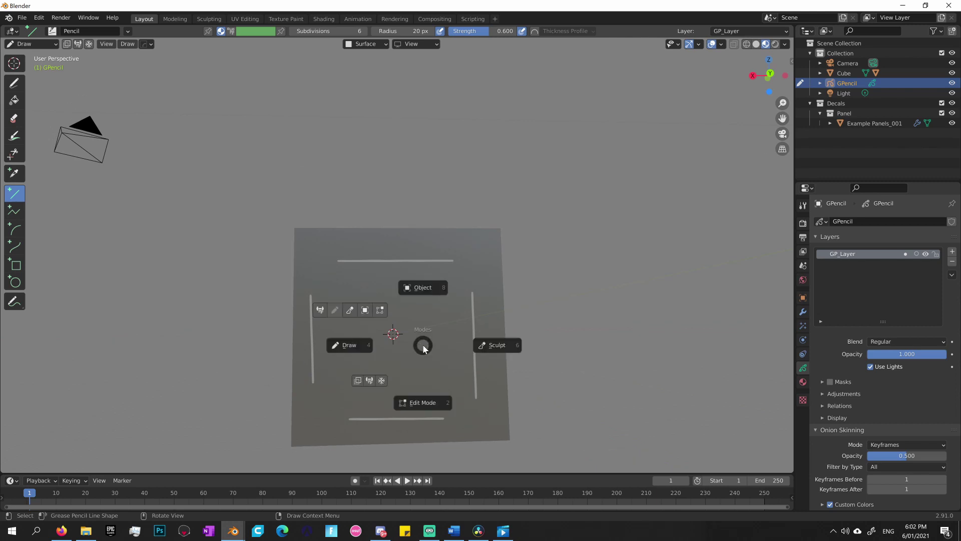
- Convert the lines into GPanel decal Example Panels_001.001 with Connect Strokes and Make Cyclic enabled
click(428, 284)
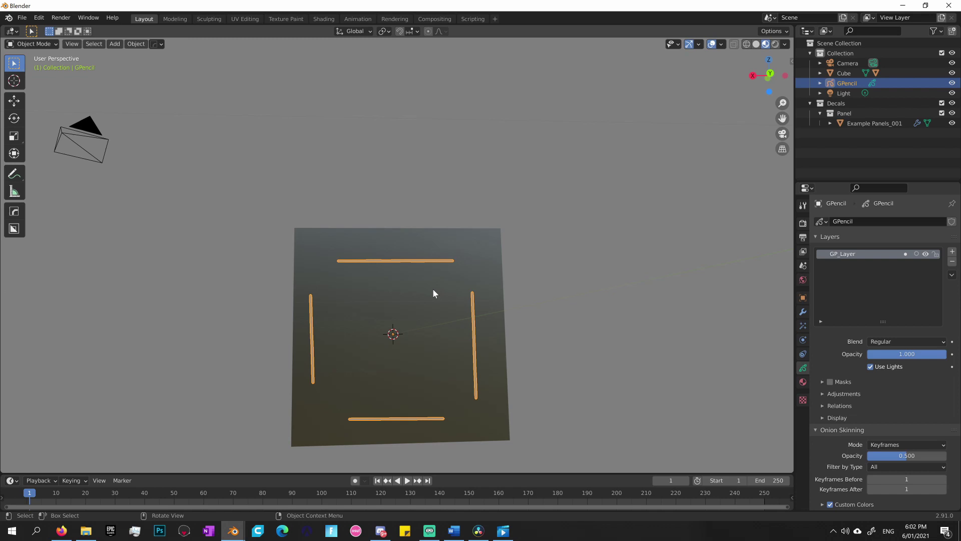
key(d)
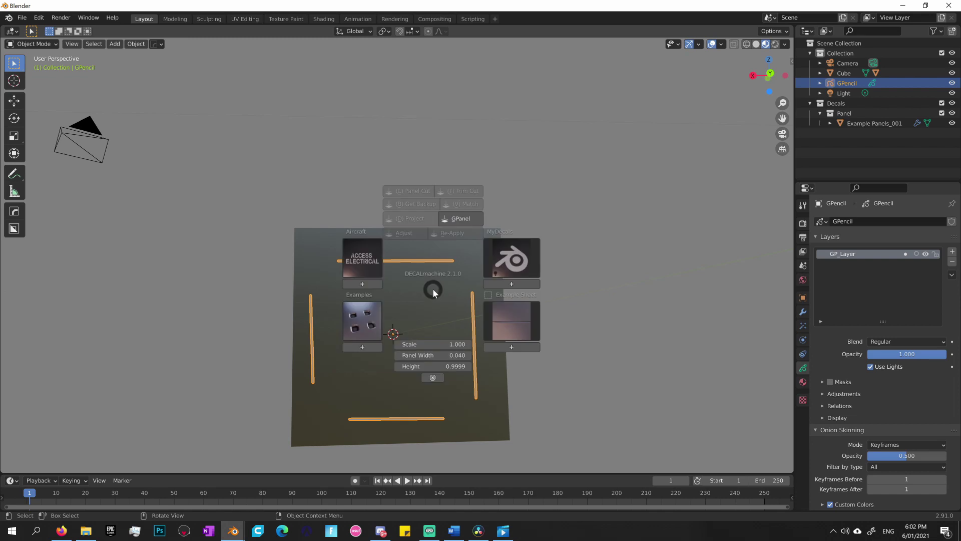
click(456, 220)
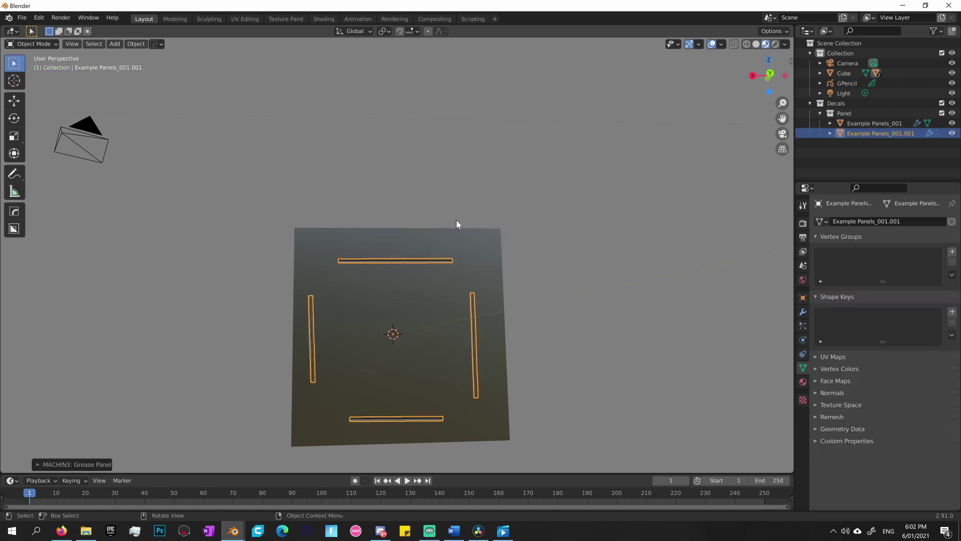
click(36, 464)
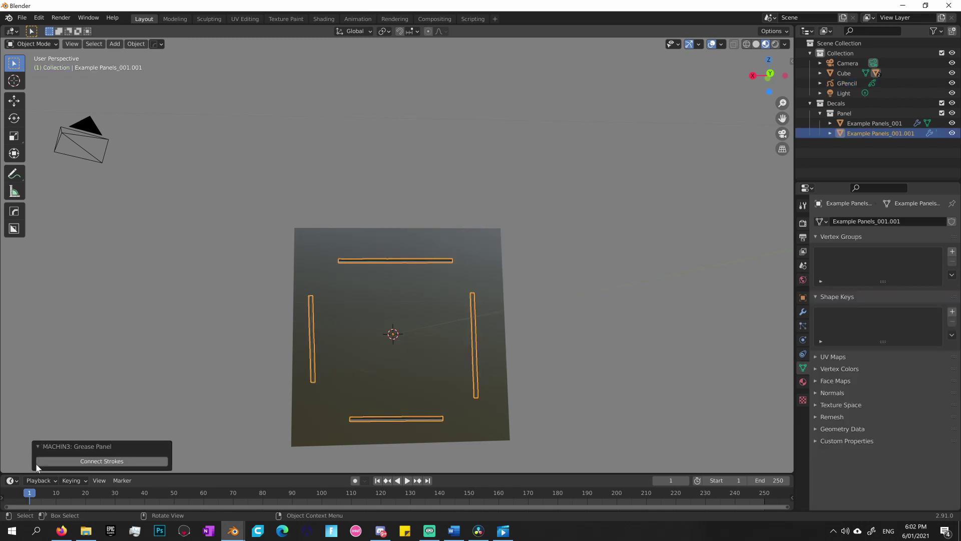
click(104, 461)
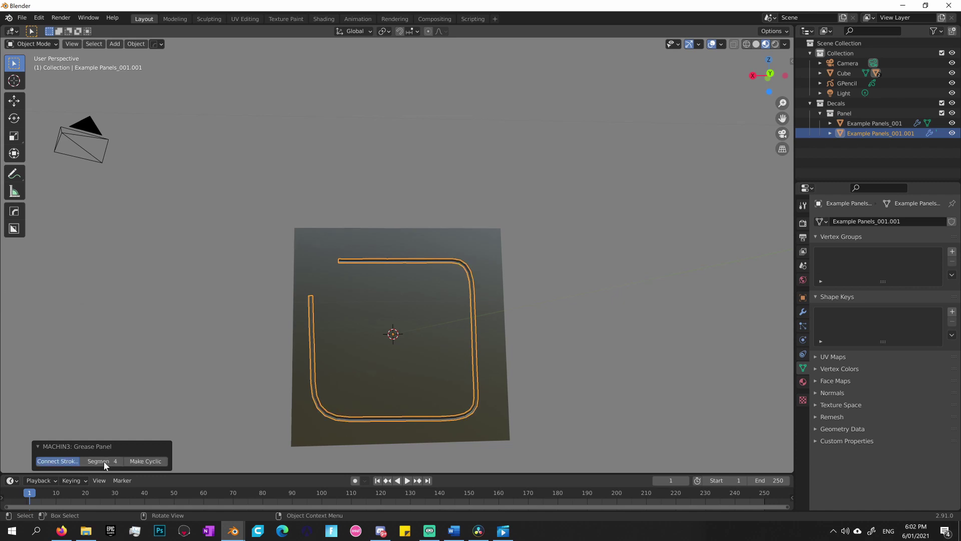
click(145, 461)
- Deselect, then orbit and zoom out to inspect the curved top seam and the rounded side panel
click(228, 358)
middle_drag(242, 398, 353, 400)
scroll(350, 380, down, 2)
middle_drag(381, 371, 354, 340)
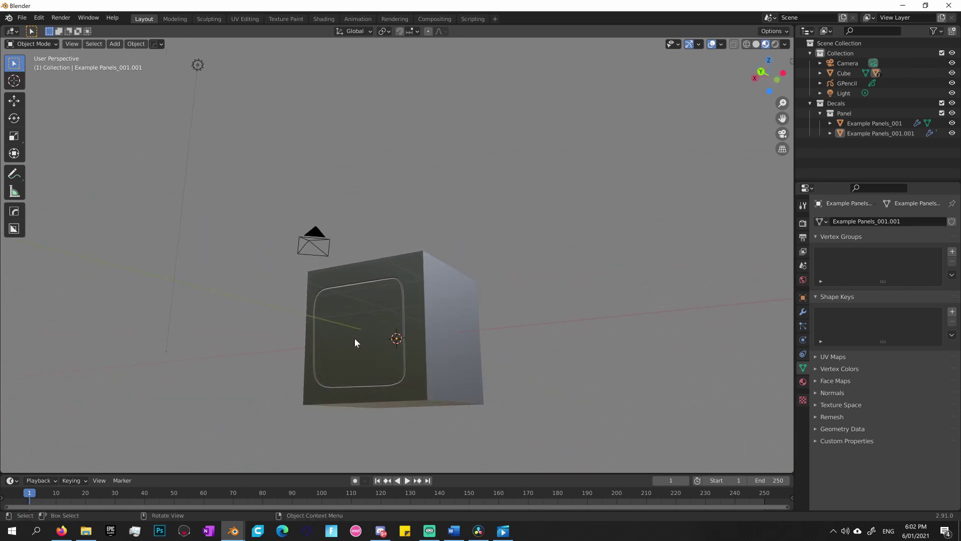
middle_drag(436, 317, 432, 367)
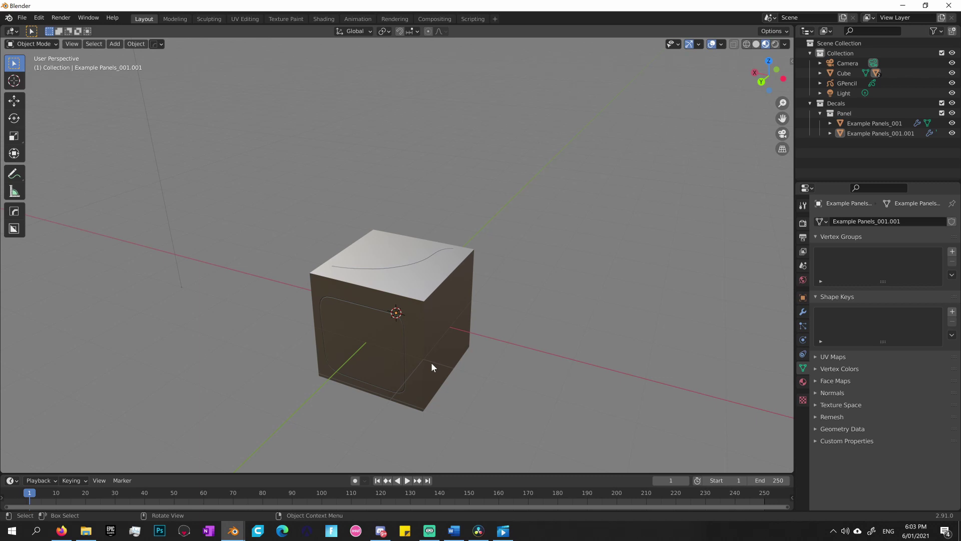
middle_drag(493, 332, 509, 323)
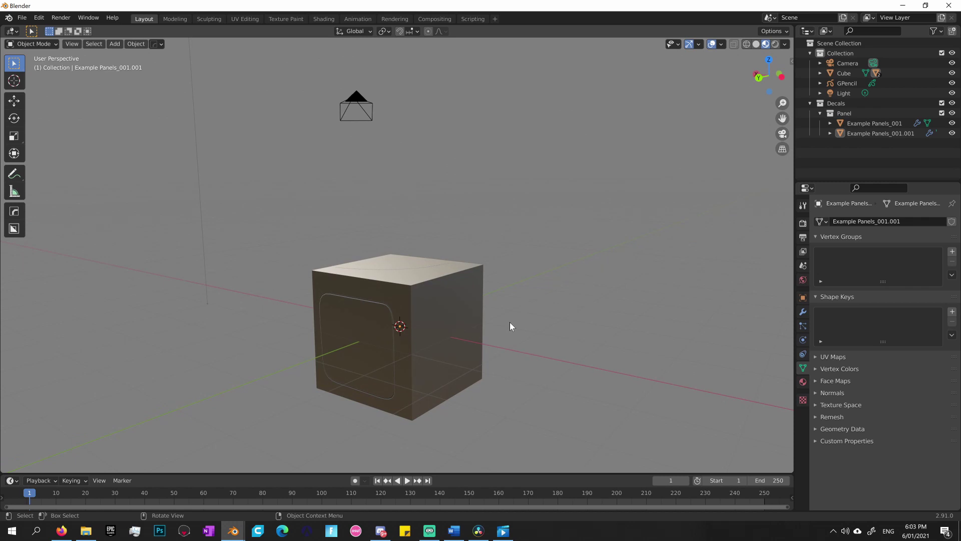